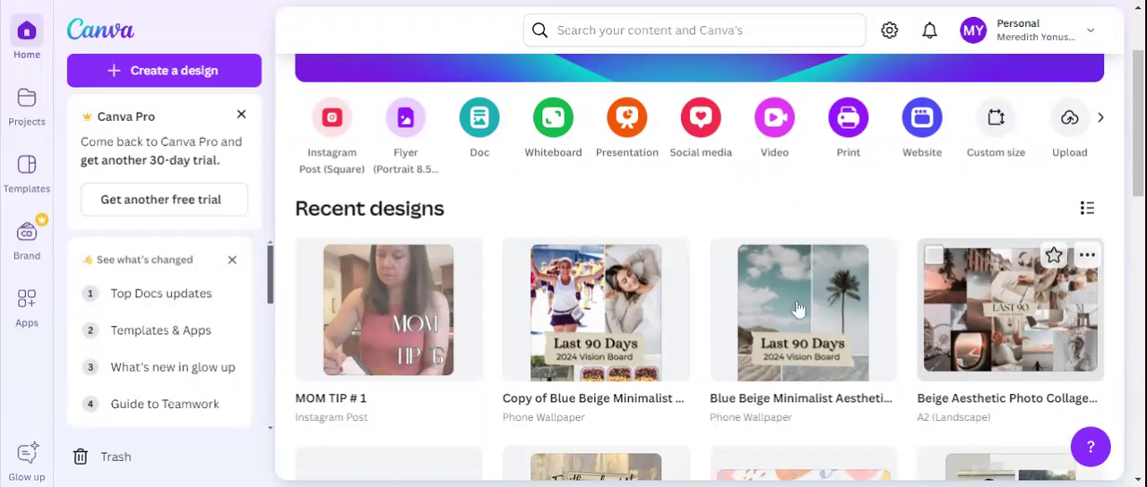
Open the copy of the Blue Beige Minimalist phone wallpaper to view it, and return to the home page
click(596, 304)
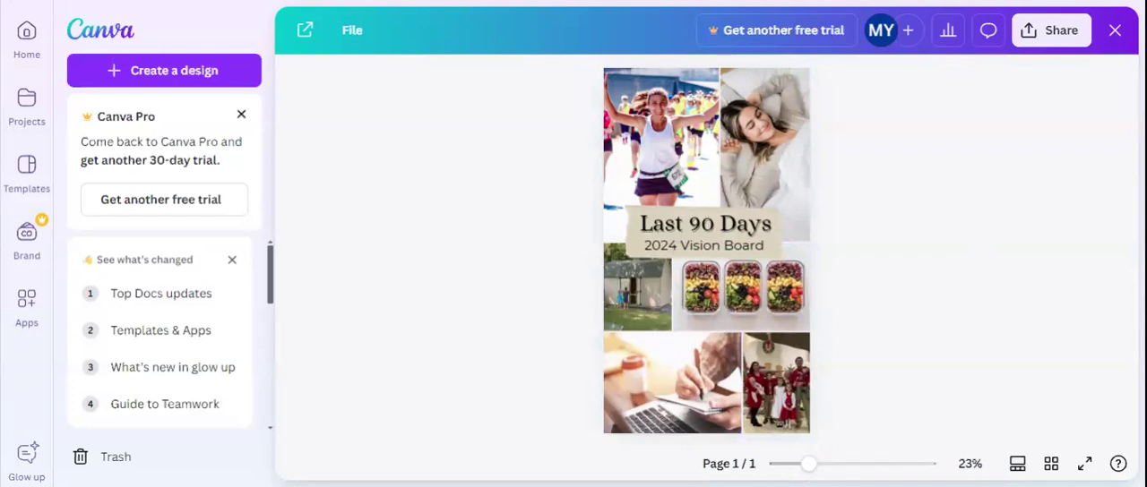
click(106, 7)
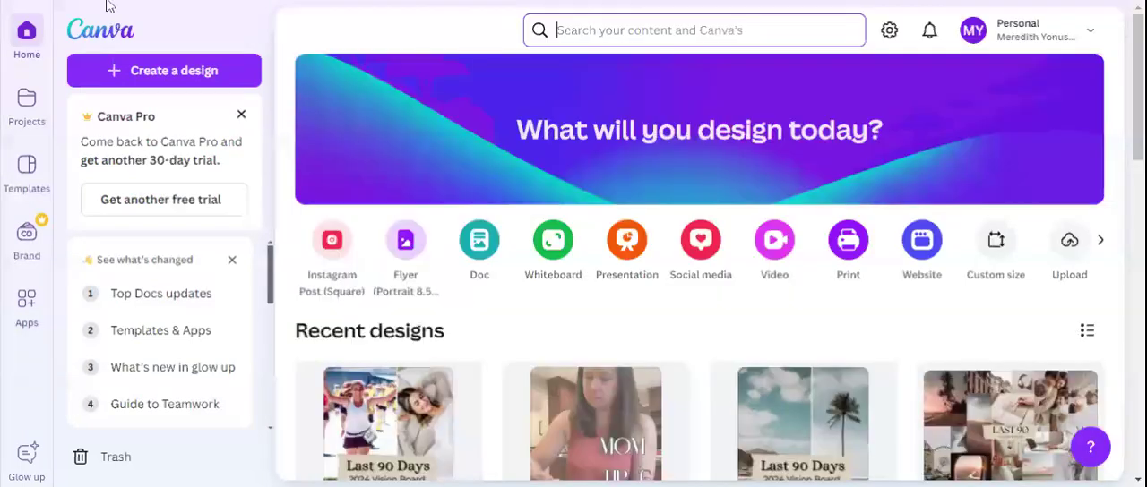
Open the Beige Aesthetic Photo Collage vision board from the recent designs
scroll(478, 225, down, 2)
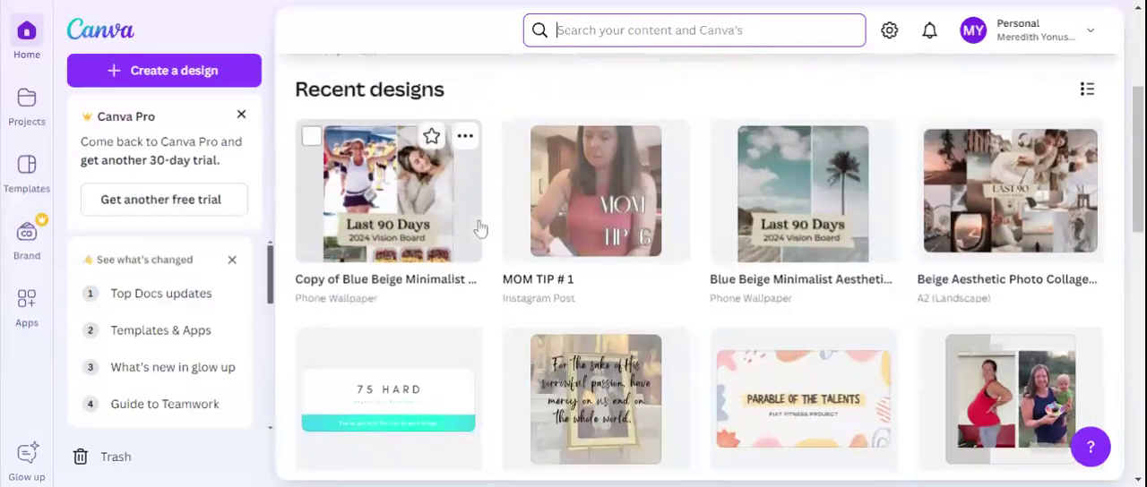
click(1056, 228)
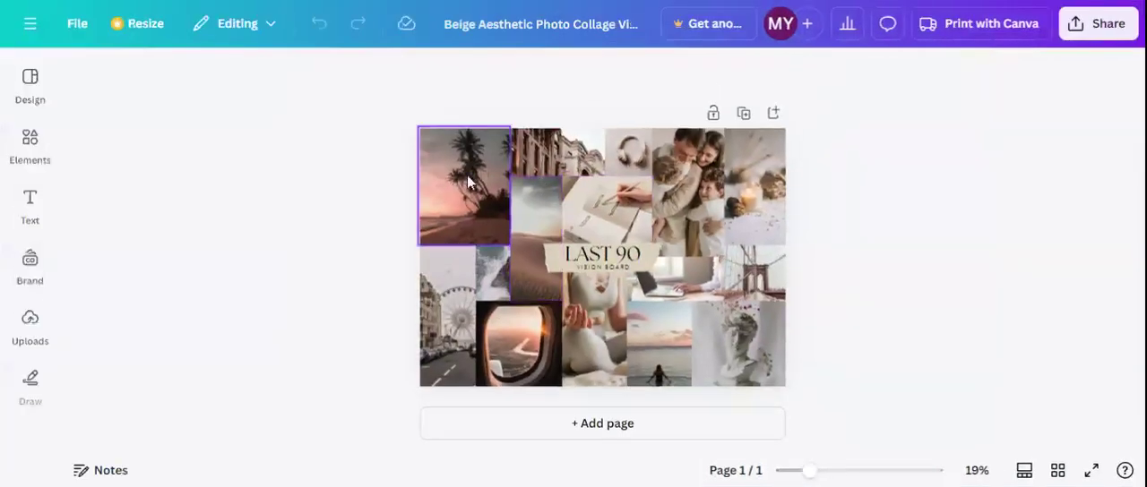
Replace the palm tree photo in the collage's upper-left frame with the uploaded photo of the pregnant woman in a red top
click(465, 177)
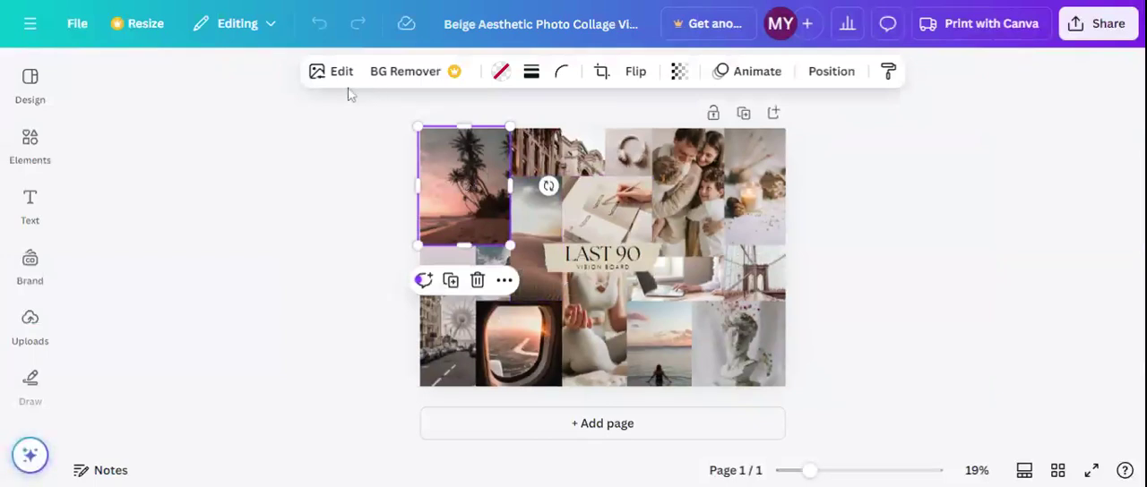
click(39, 321)
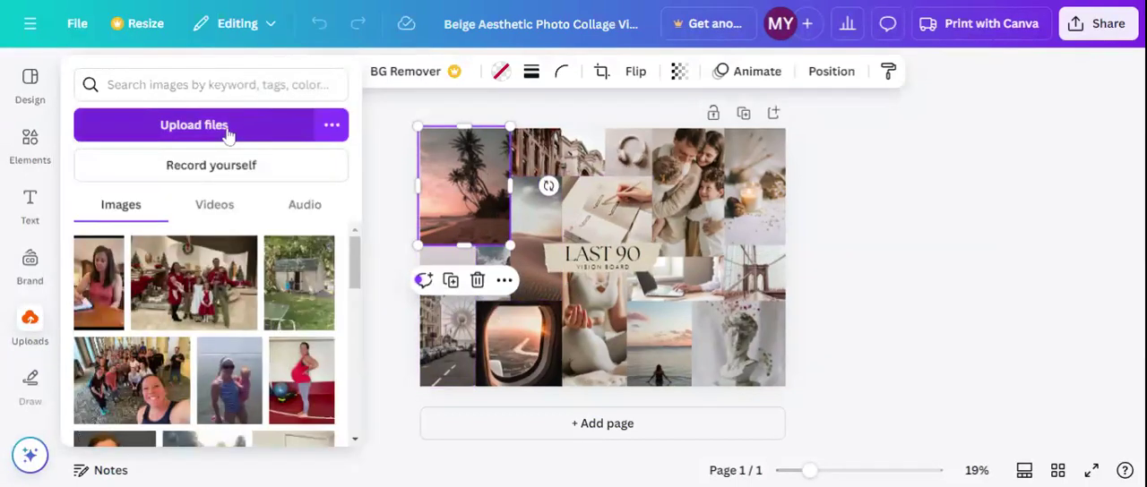
scroll(212, 298, down, 3)
scroll(211, 298, up, 3)
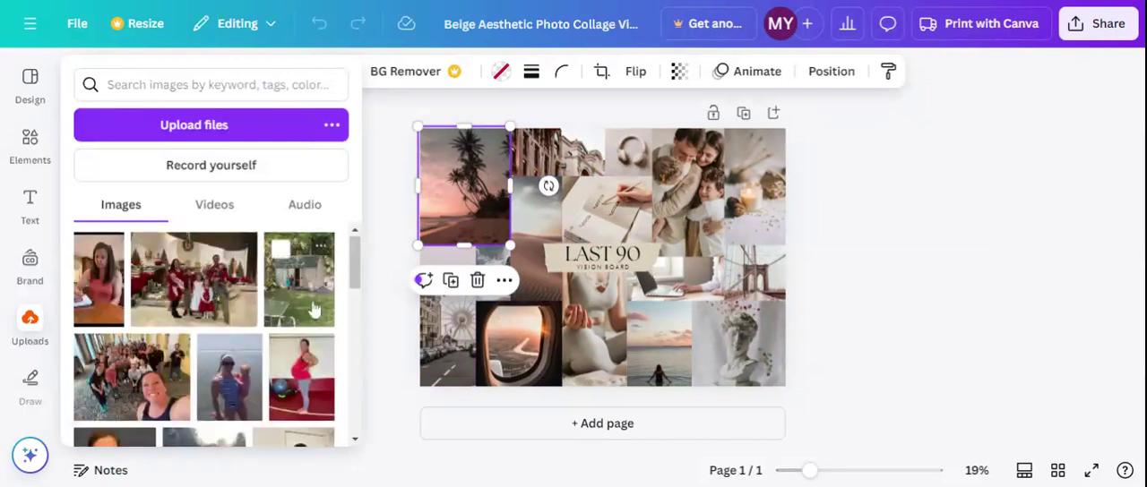
click(309, 380)
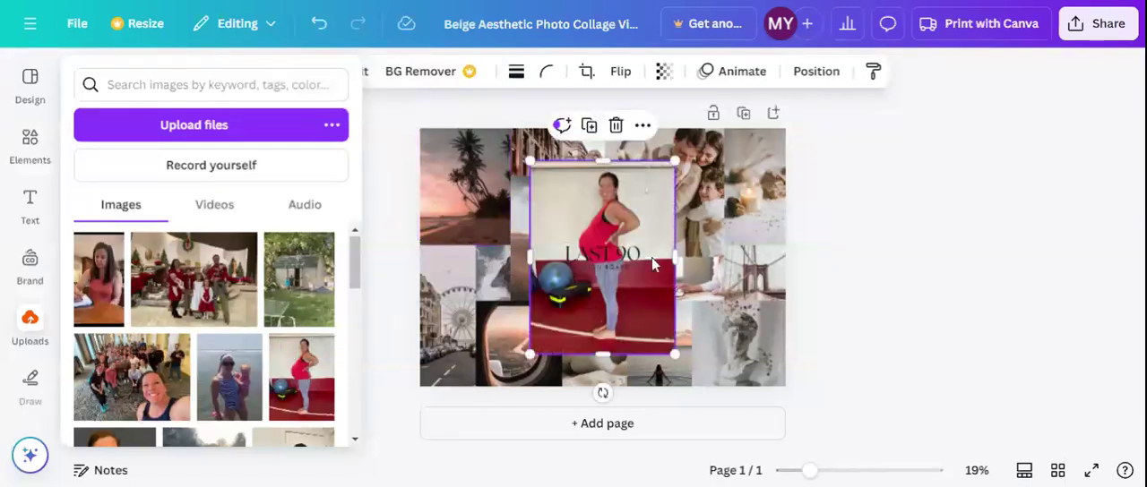
click(625, 202)
drag(625, 203, 466, 183)
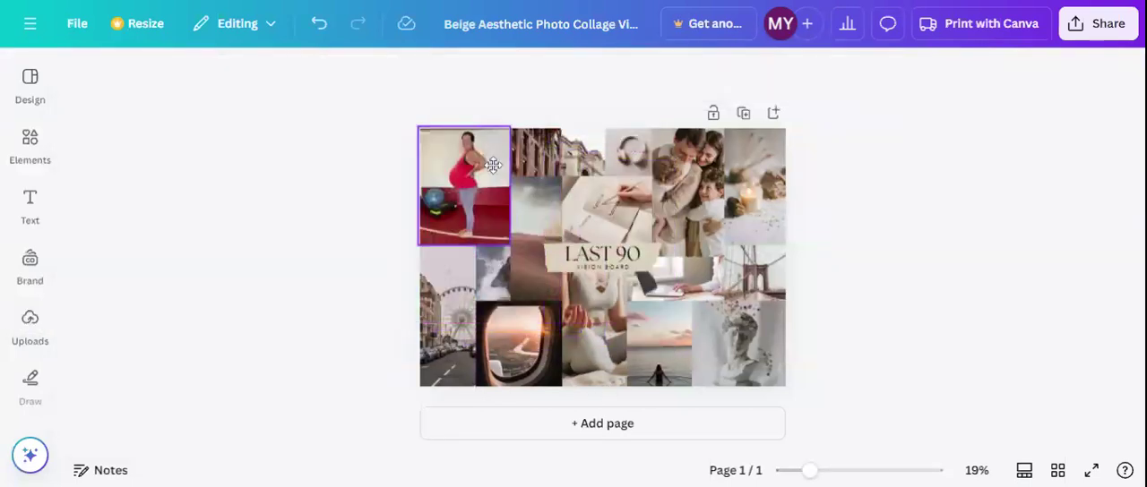
Search the stock photos for "halloween" and replace the building photo in the collage's top row with the three glowing carved pumpkins
click(553, 168)
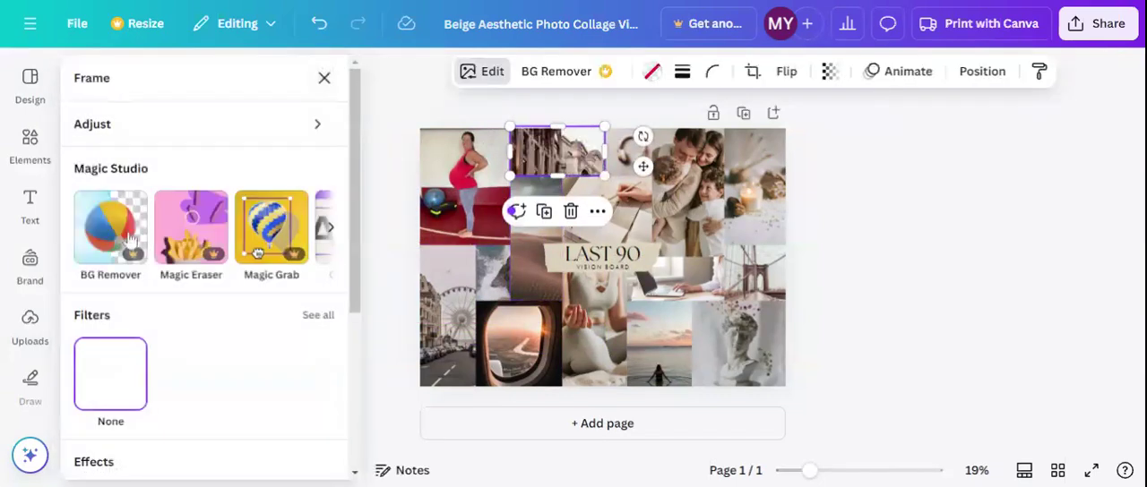
scroll(164, 341, down, 5)
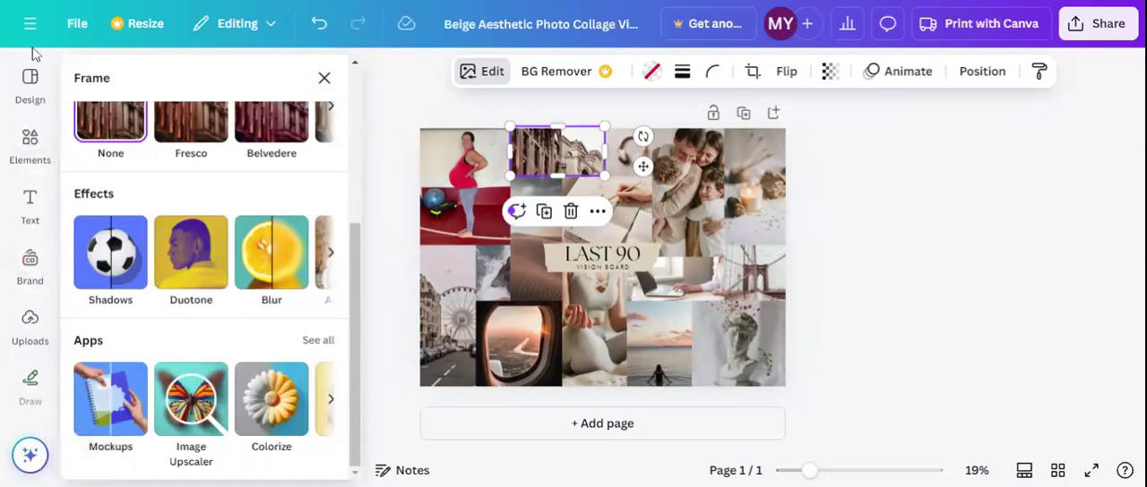
click(40, 330)
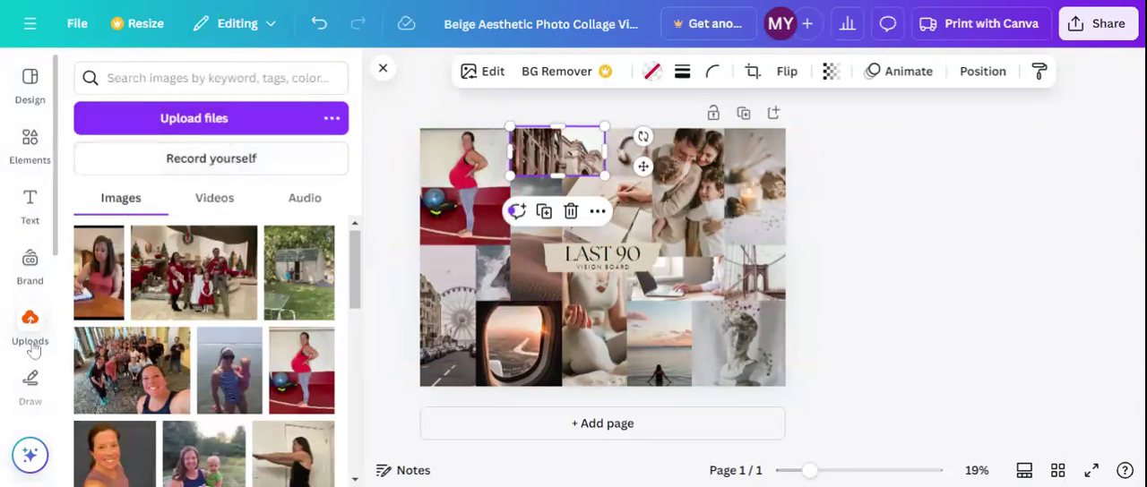
scroll(34, 347, down, 3)
scroll(33, 348, down, 2)
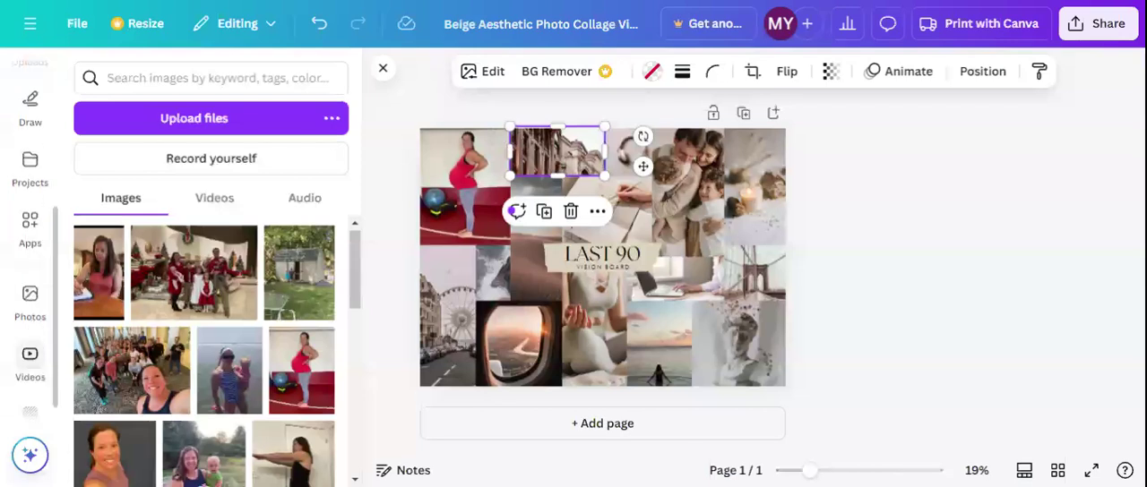
click(26, 305)
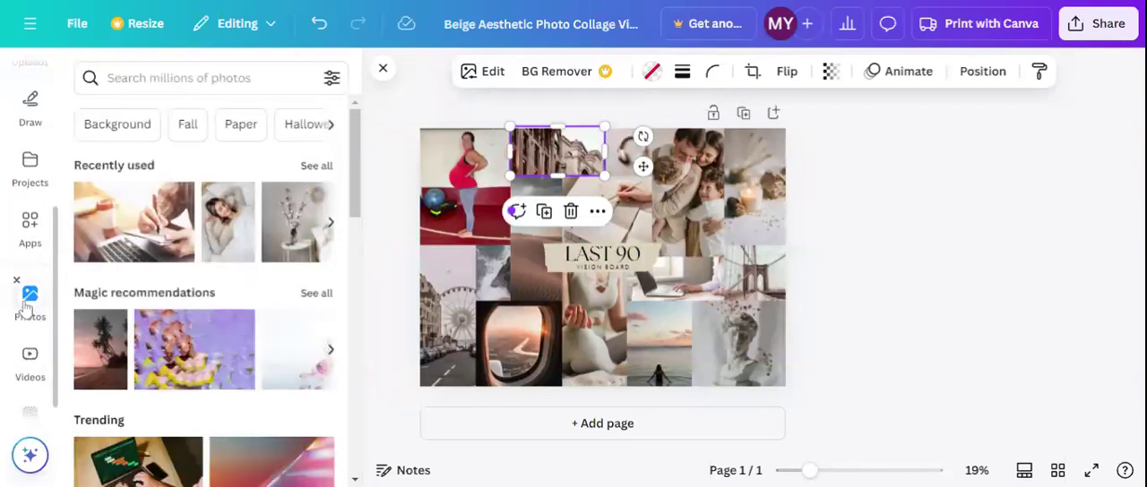
click(179, 78)
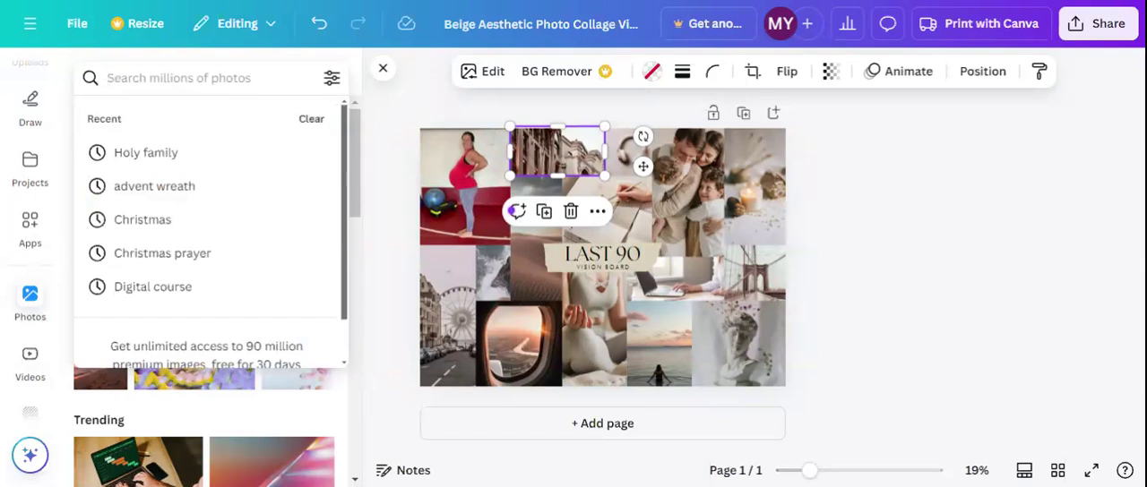
text(halloween)
key(Return)
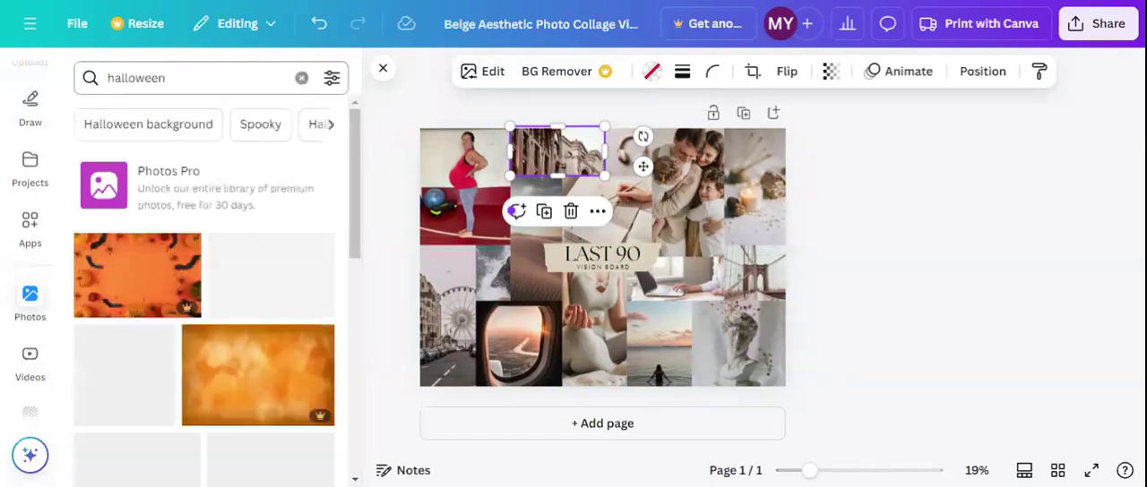
scroll(257, 232, down, 3)
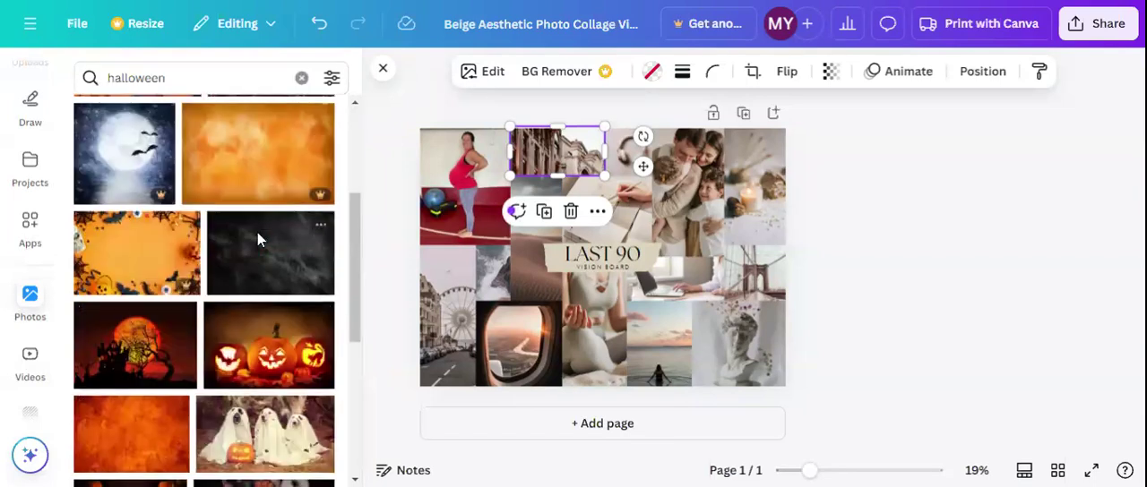
drag(256, 357, 554, 160)
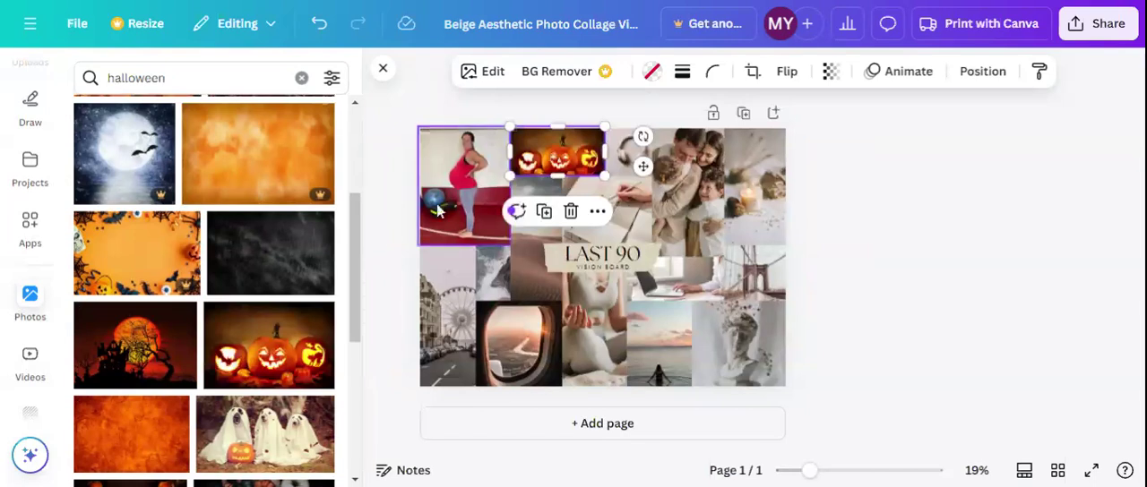
Search the stock photos for "vacation beach" and browse the results for a suitable picture
click(105, 78)
key(ctrl+a)
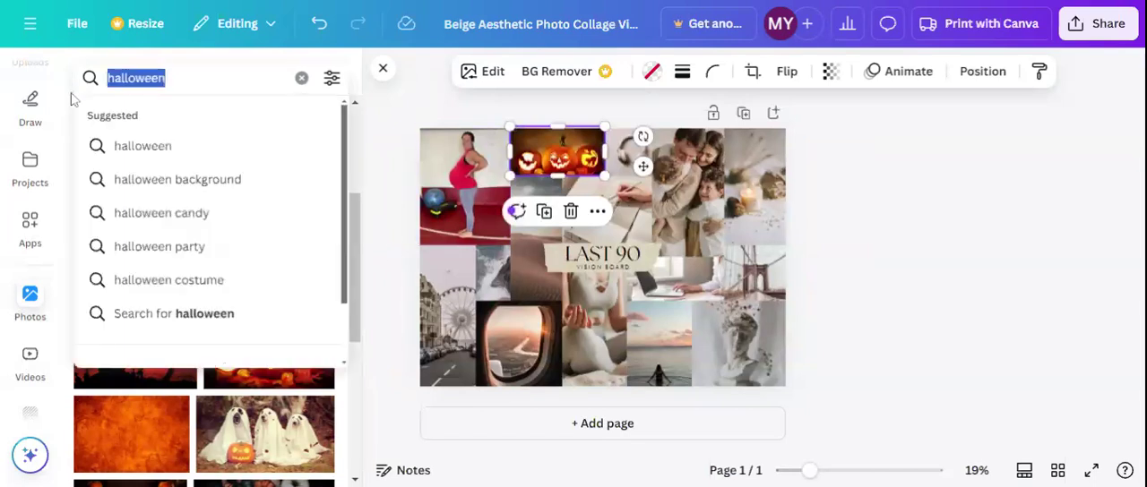
text(vacation beach)
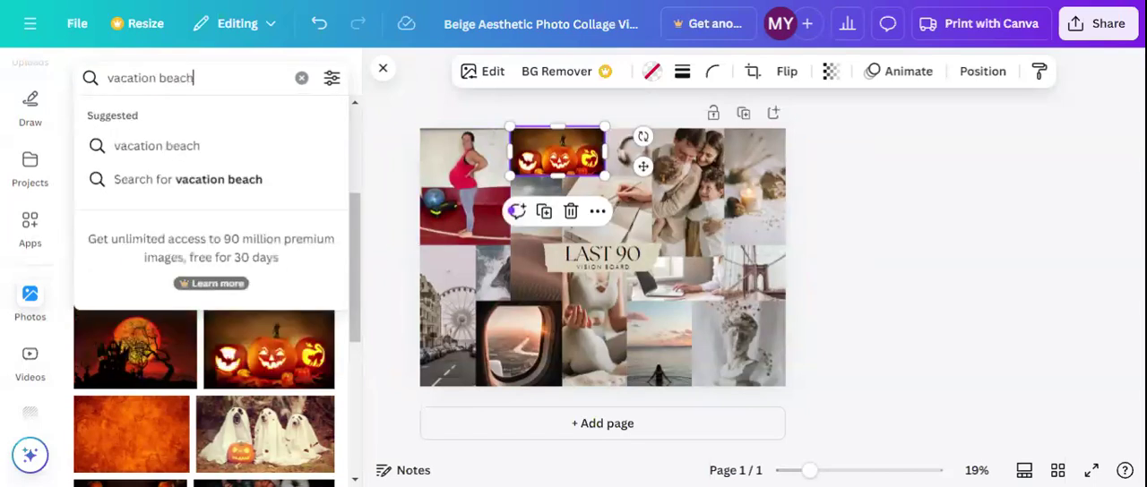
key(Return)
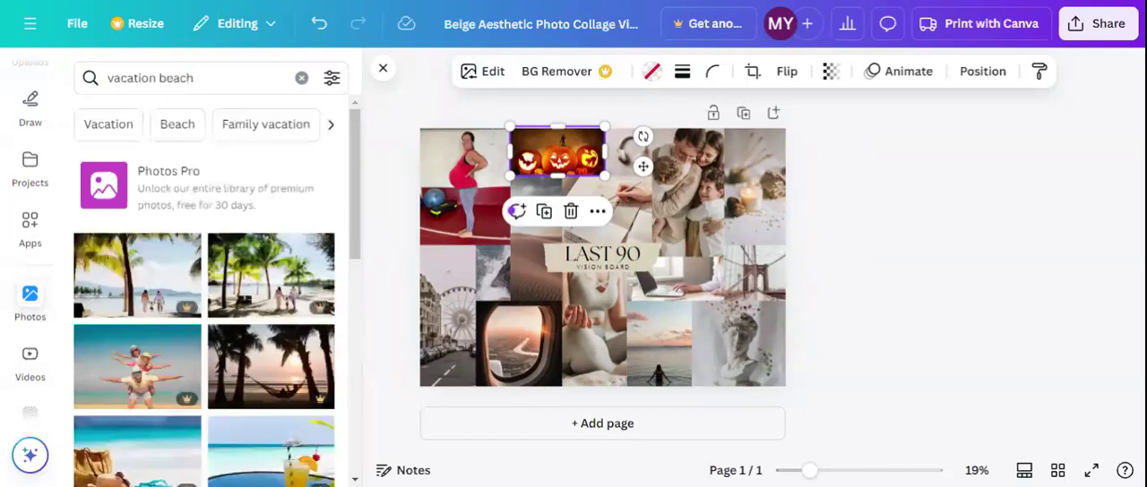
scroll(191, 347, down, 4)
scroll(191, 348, down, 3)
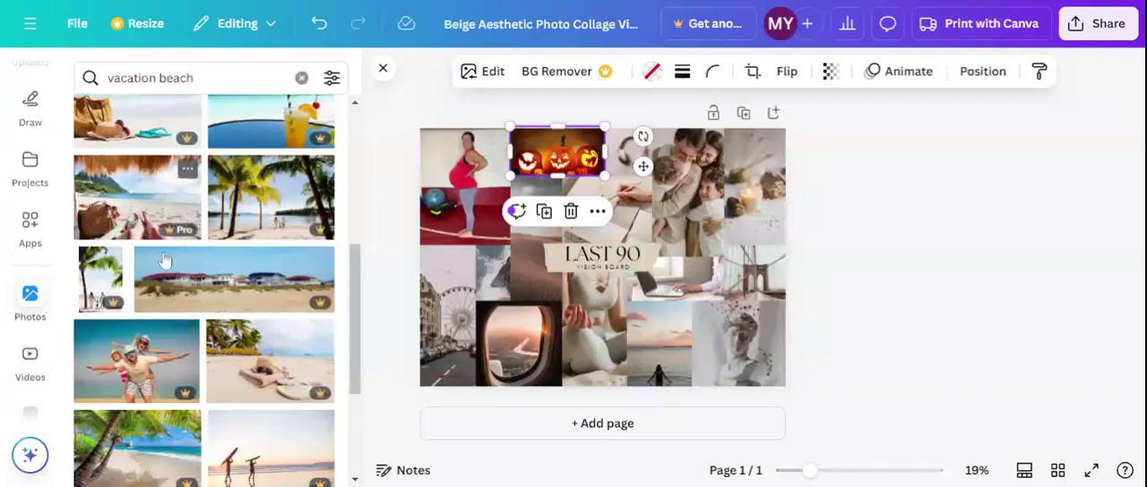
scroll(213, 351, down, 4)
scroll(213, 352, down, 4)
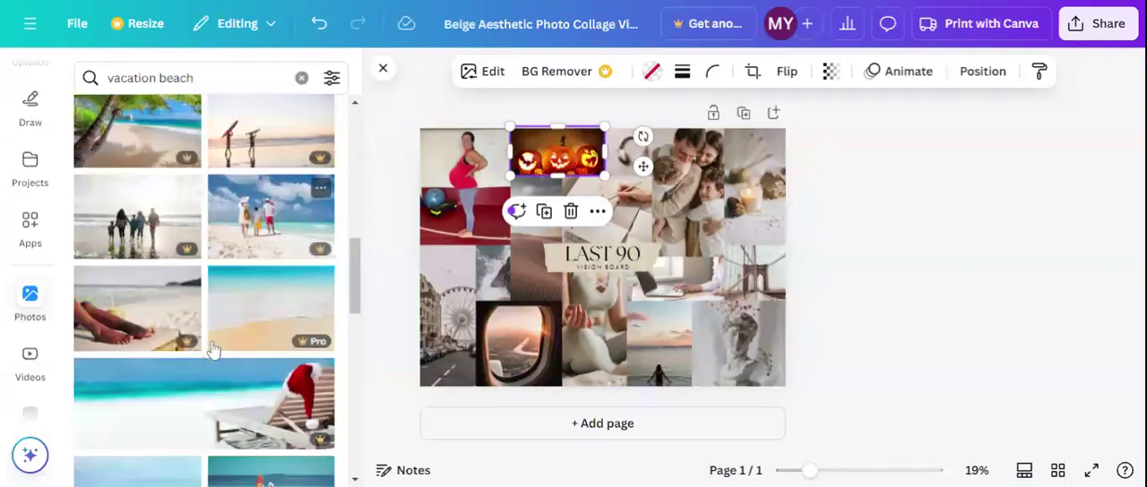
scroll(269, 305, down, 2)
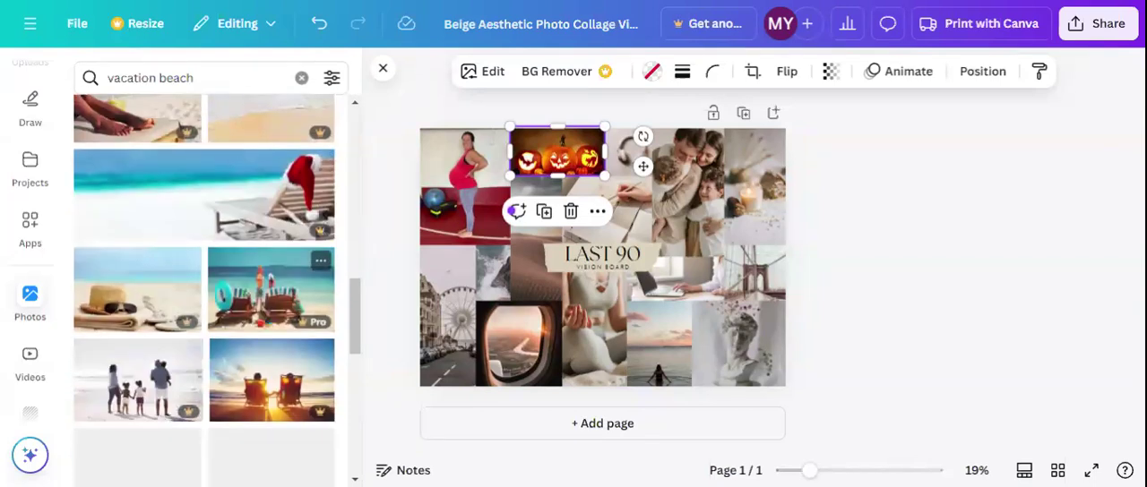
scroll(264, 361, down, 3)
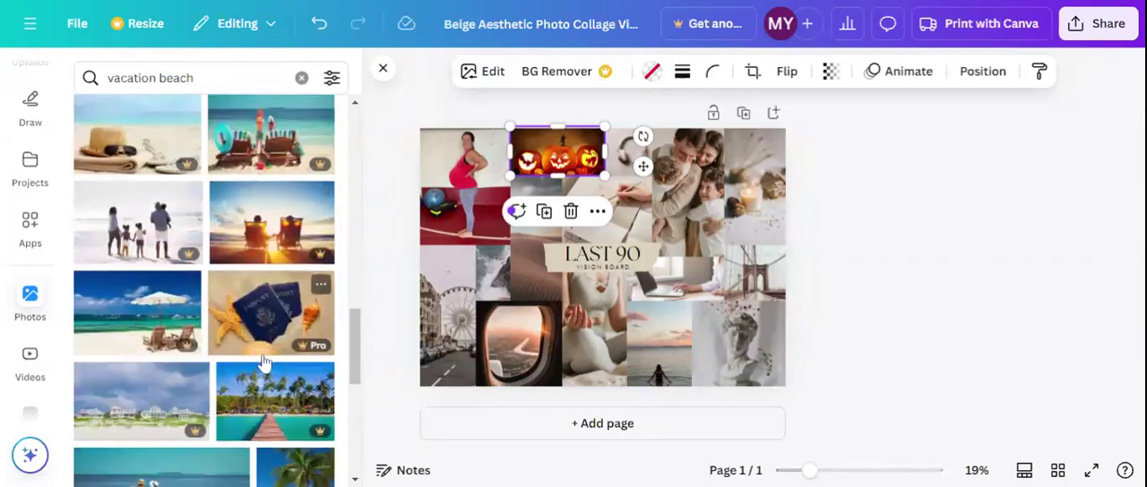
scroll(264, 361, down, 5)
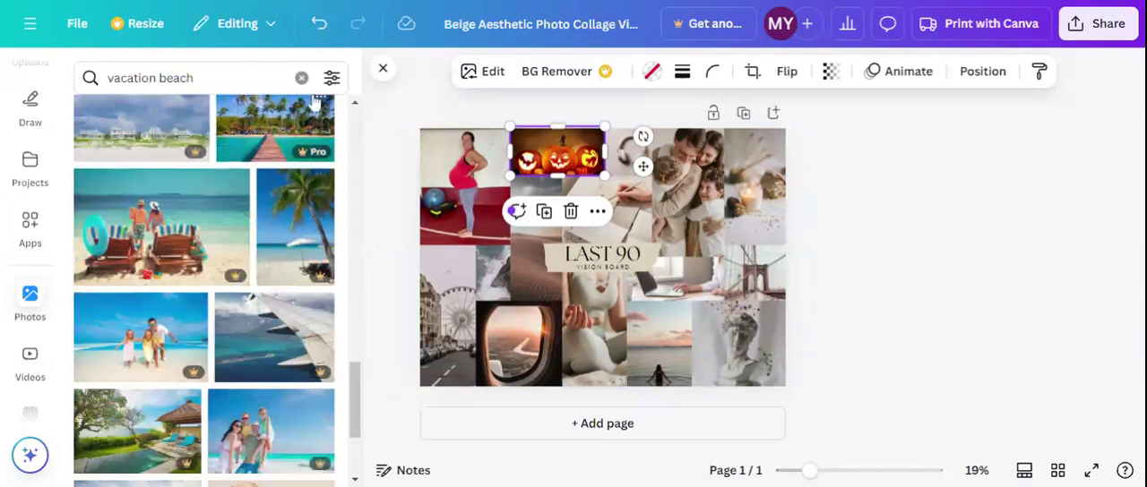
click(331, 78)
scroll(250, 212, down, 2)
scroll(268, 180, up, 2)
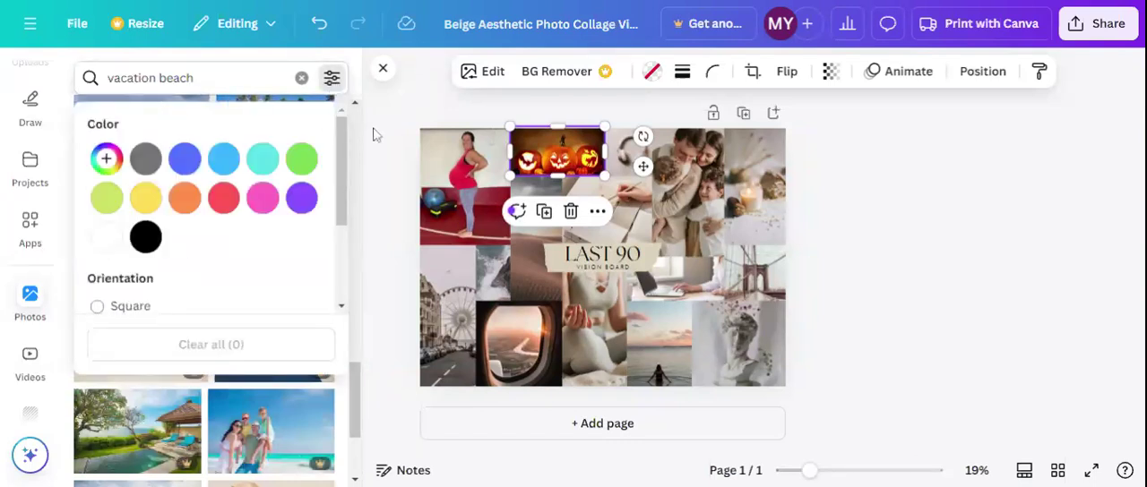
click(376, 135)
Replace the notebook photo above the collage's title with the sunset beach selfie photo from the vacation beach results
scroll(223, 329, down, 5)
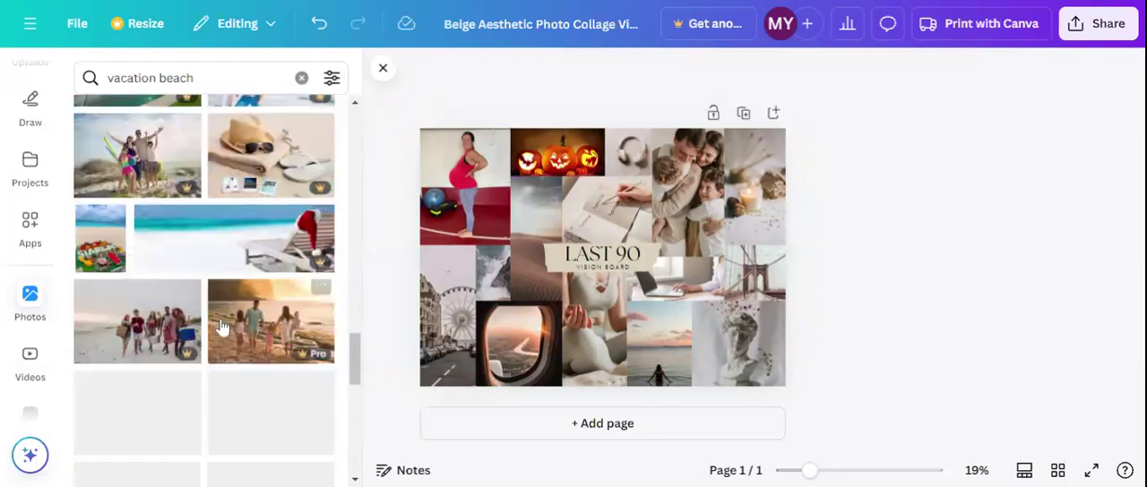
scroll(269, 322, down, 2)
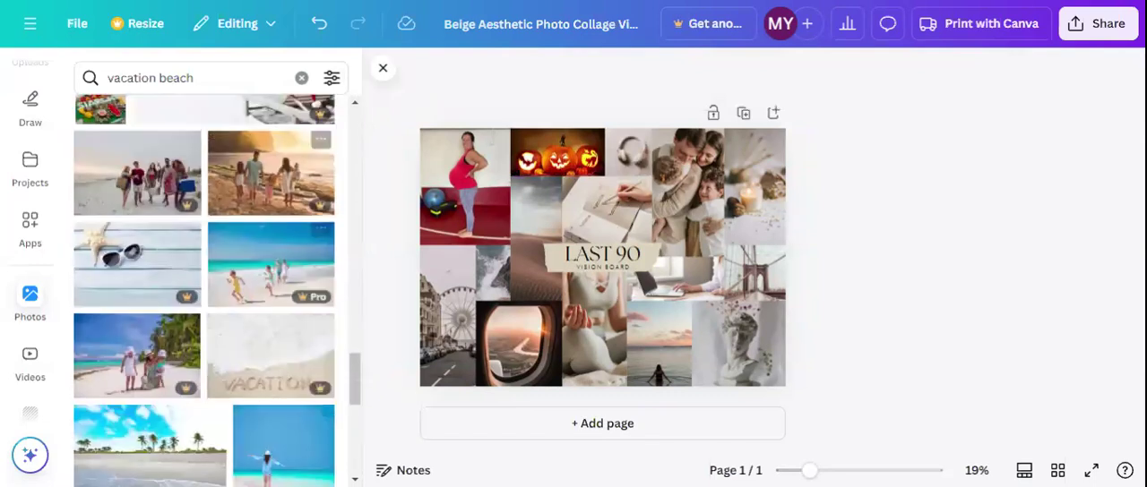
scroll(269, 322, down, 3)
scroll(204, 290, down, 6)
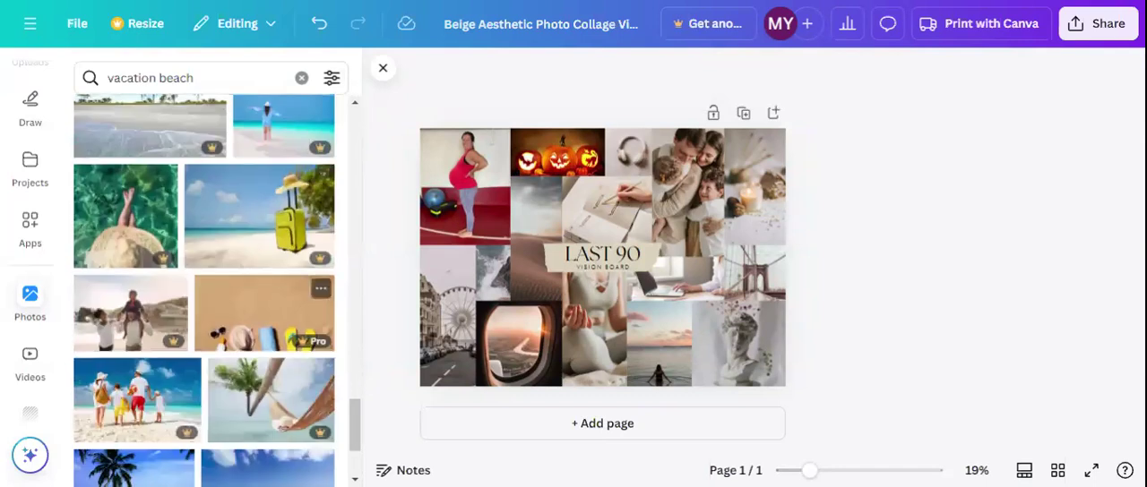
scroll(204, 291, down, 6)
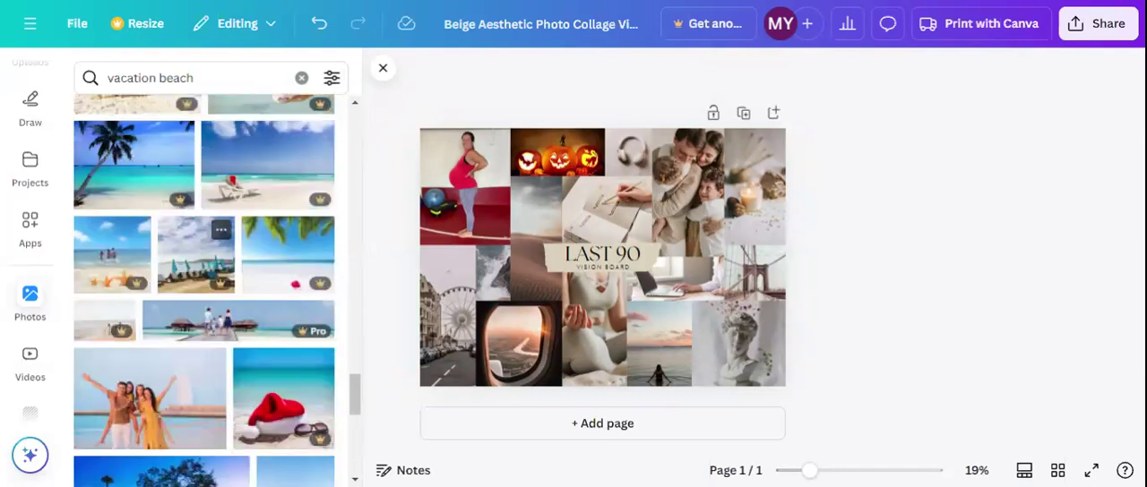
scroll(205, 286, up, 1)
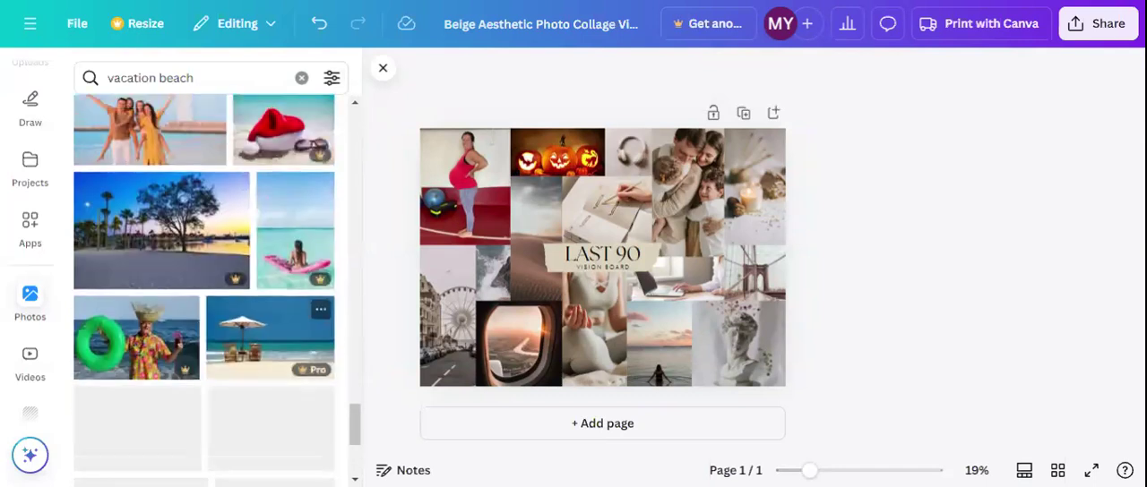
scroll(245, 356, down, 4)
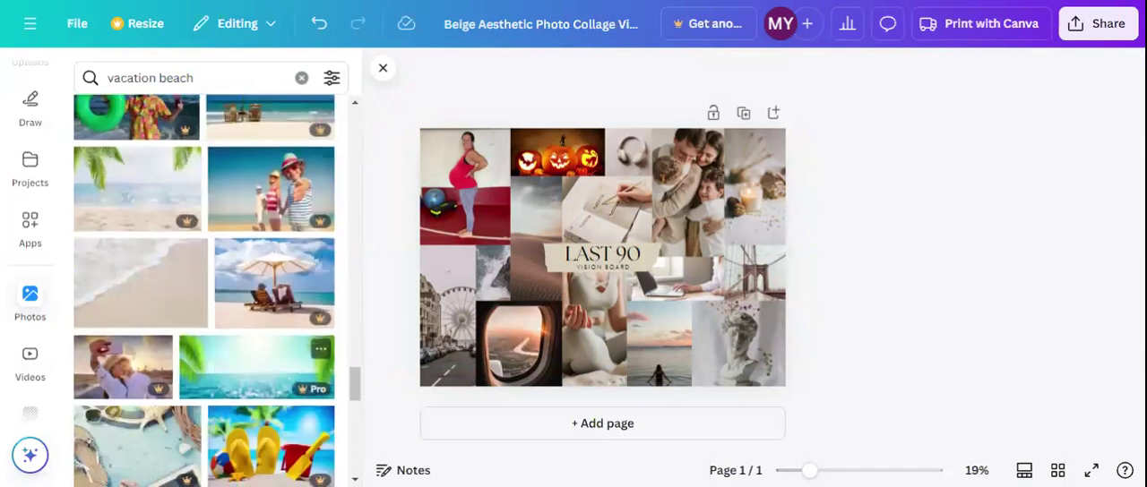
scroll(141, 264, down, 2)
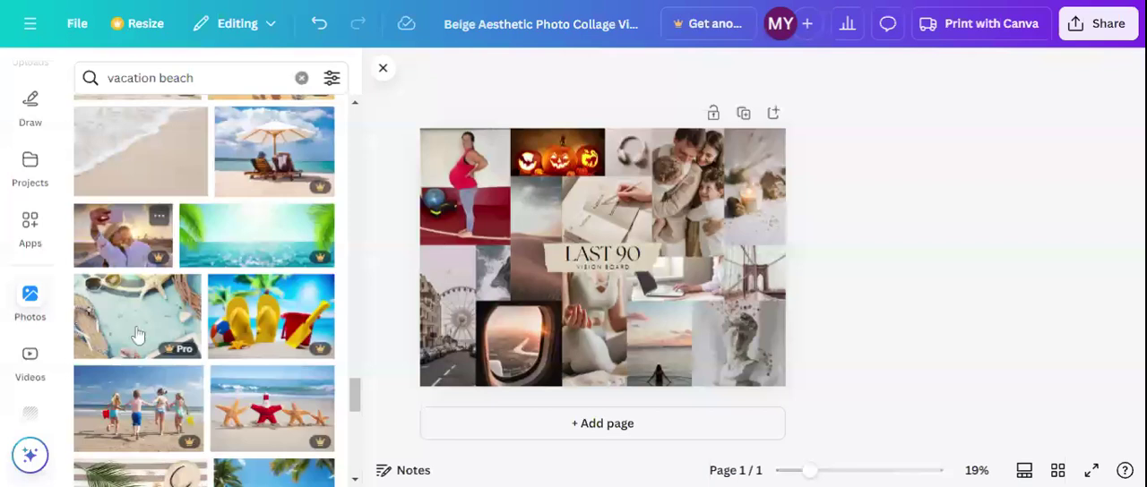
drag(133, 238, 604, 199)
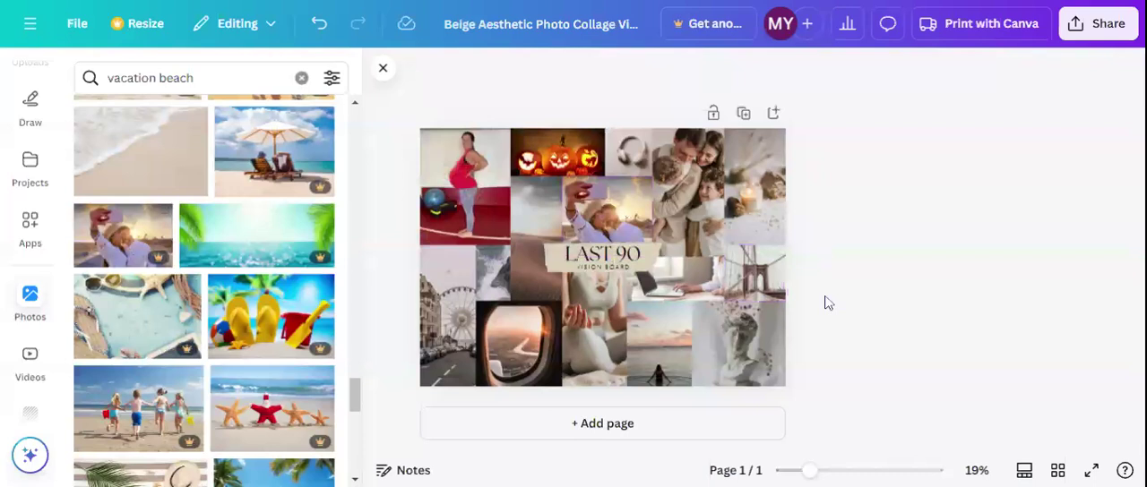
Search the stock photos for "exercise" and replace the sunset sea photo in the collage's bottom row with the group yoga class photo
drag(213, 79, 70, 93)
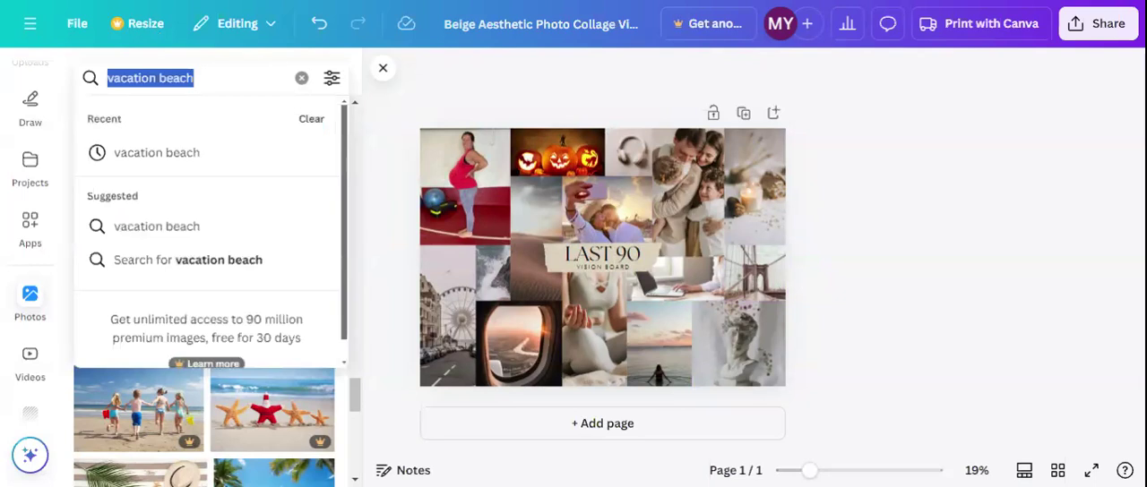
text(exercise)
key(Return)
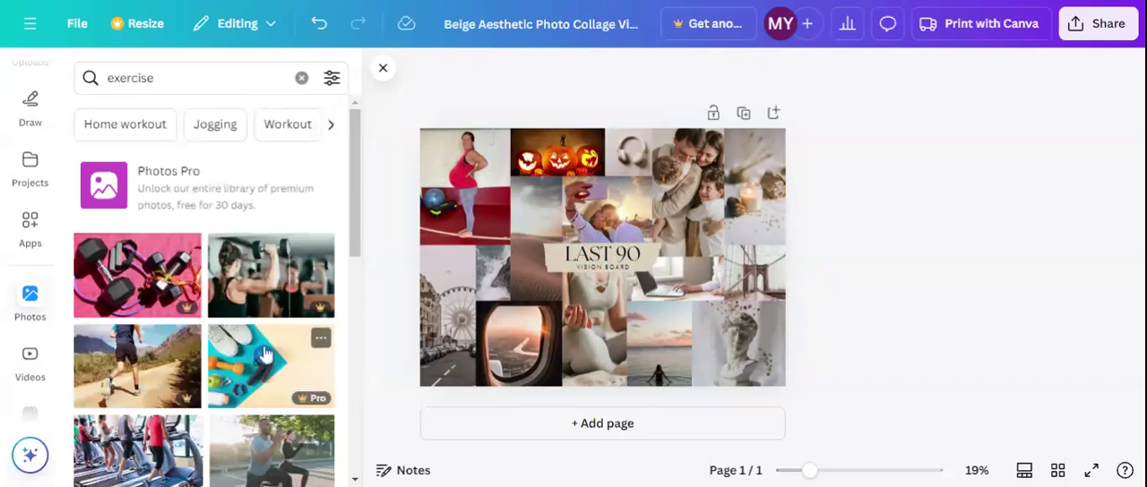
scroll(114, 368, down, 2)
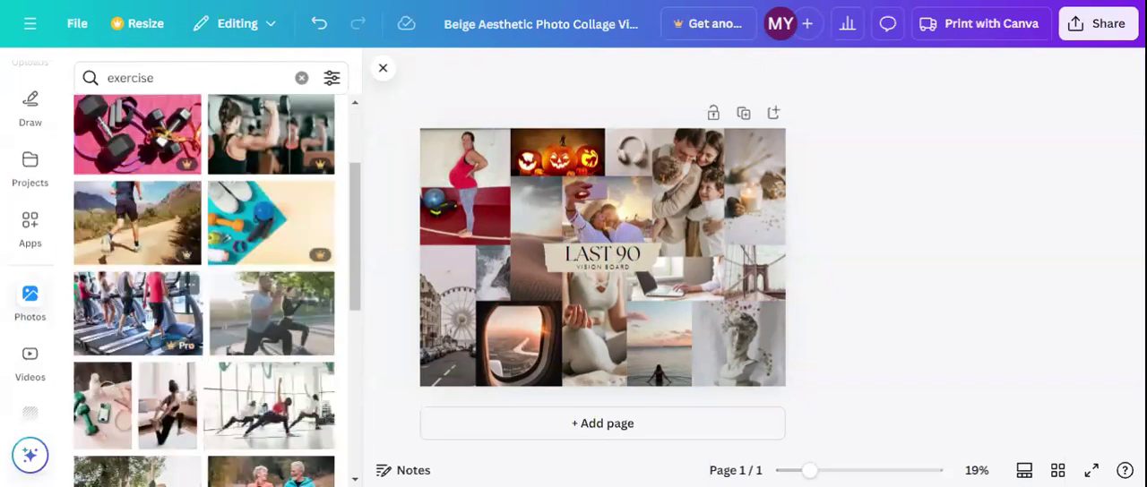
click(282, 409)
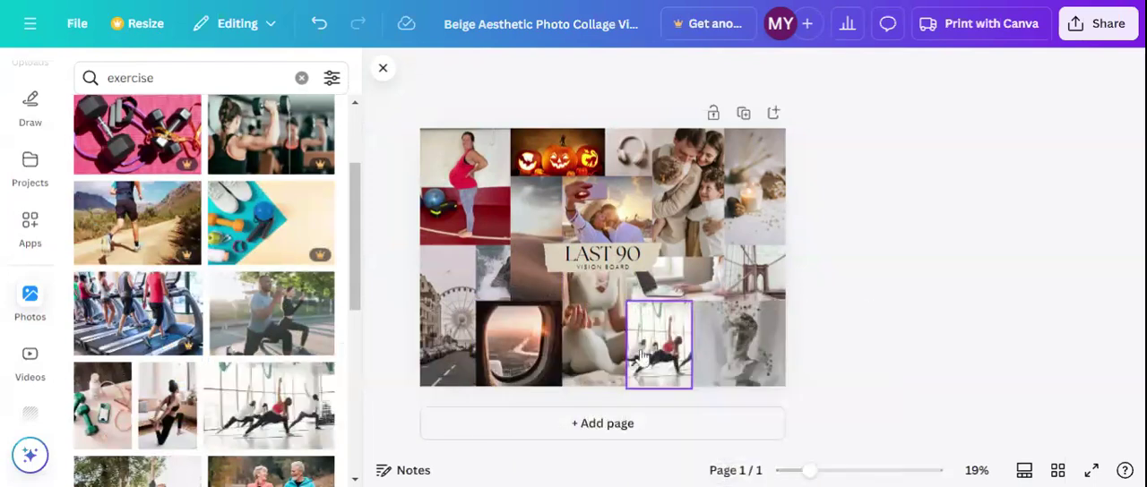
Replace the Ferris wheel photo with the green dumbbells photo and widen its frame to match the pregnant woman photo above
scroll(343, 361, down, 3)
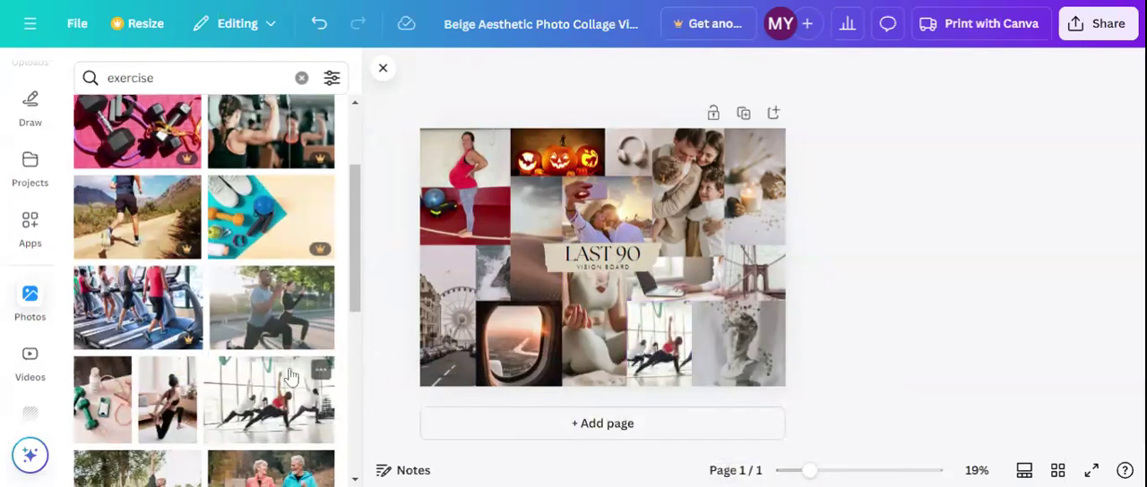
click(104, 215)
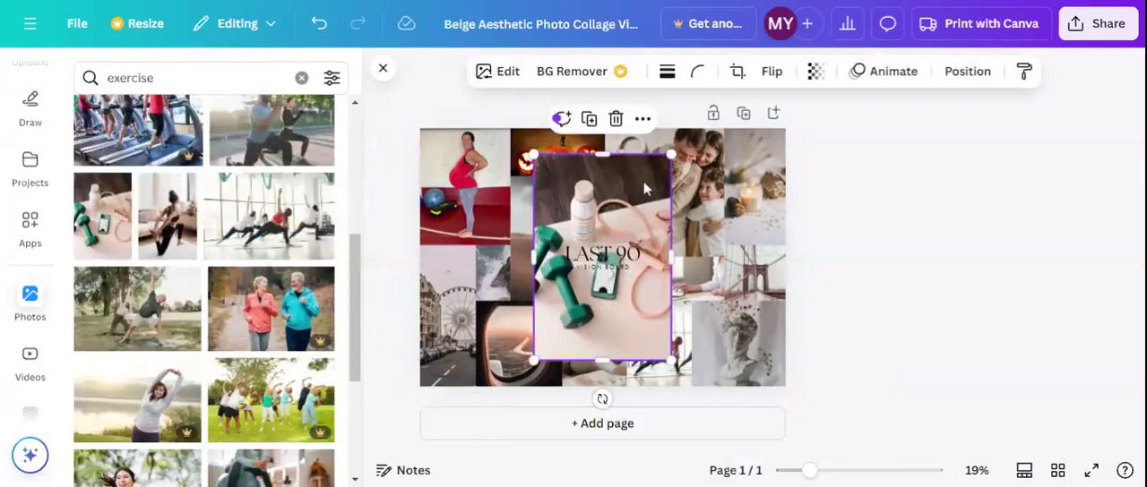
drag(637, 183, 469, 301)
click(469, 300)
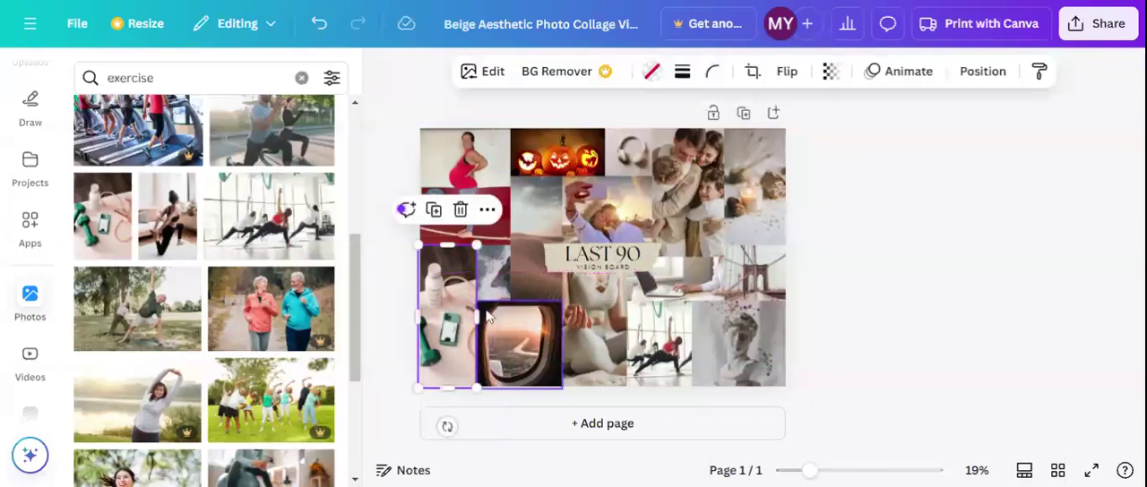
drag(480, 315, 511, 317)
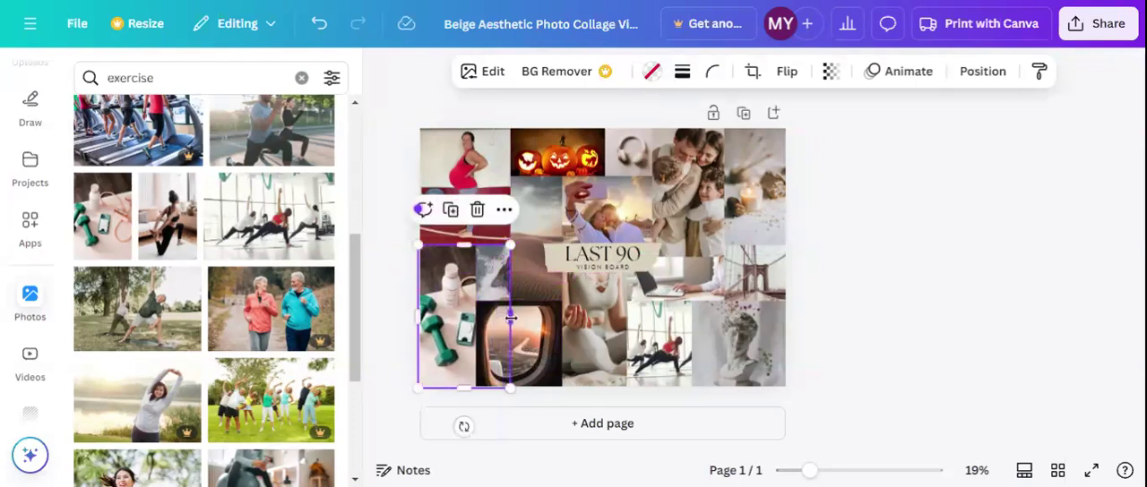
Delete the small ocean wave photo and its emptied frame overlapping the green dumbbells photo
click(485, 267)
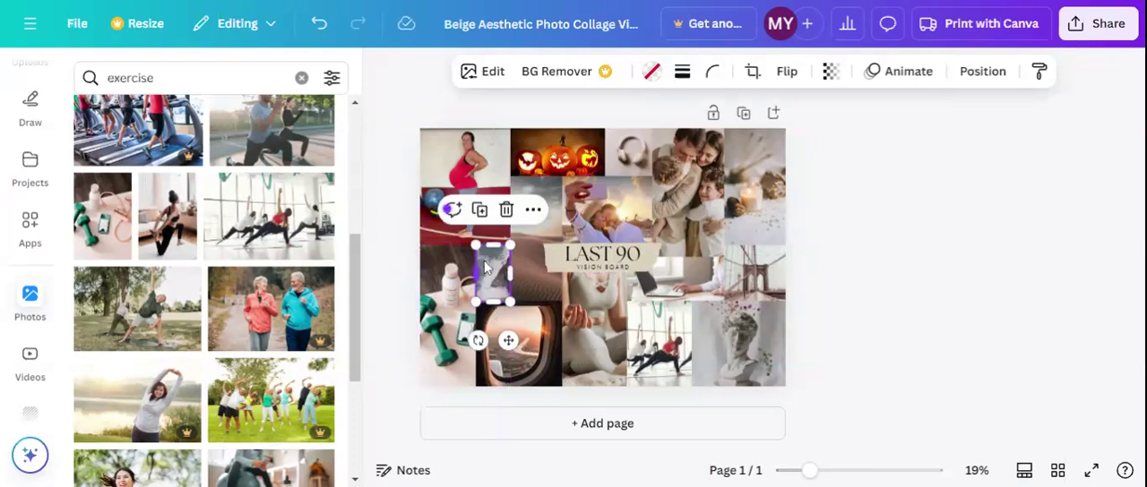
click(506, 210)
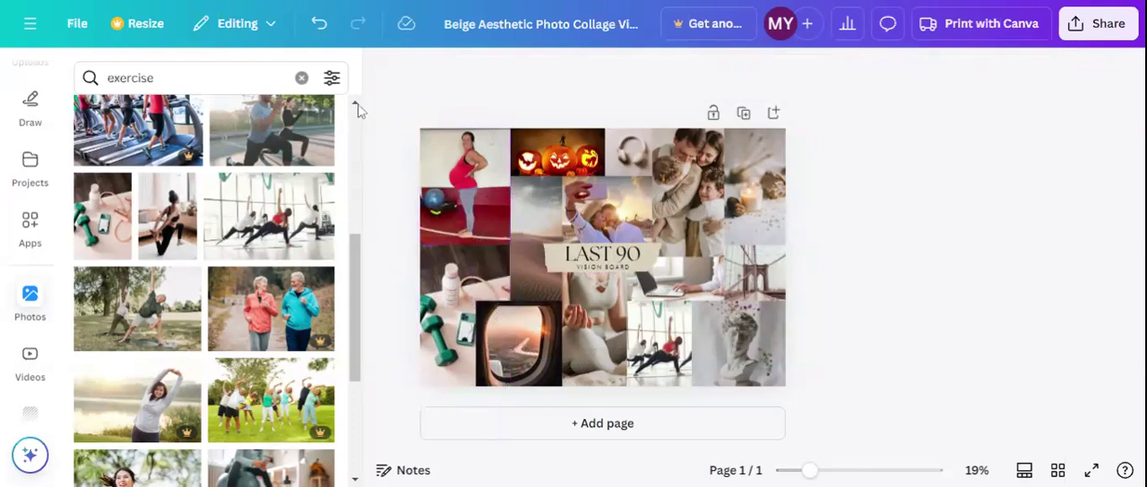
Undo all photo replacements, resizing and deletions in the collage, back to the original template
click(319, 26)
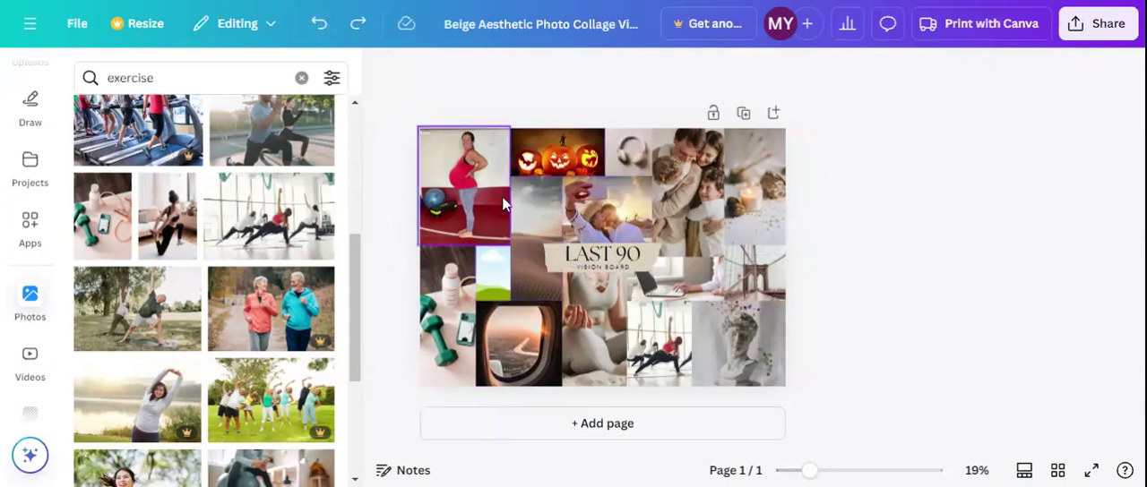
click(326, 31)
click(326, 30)
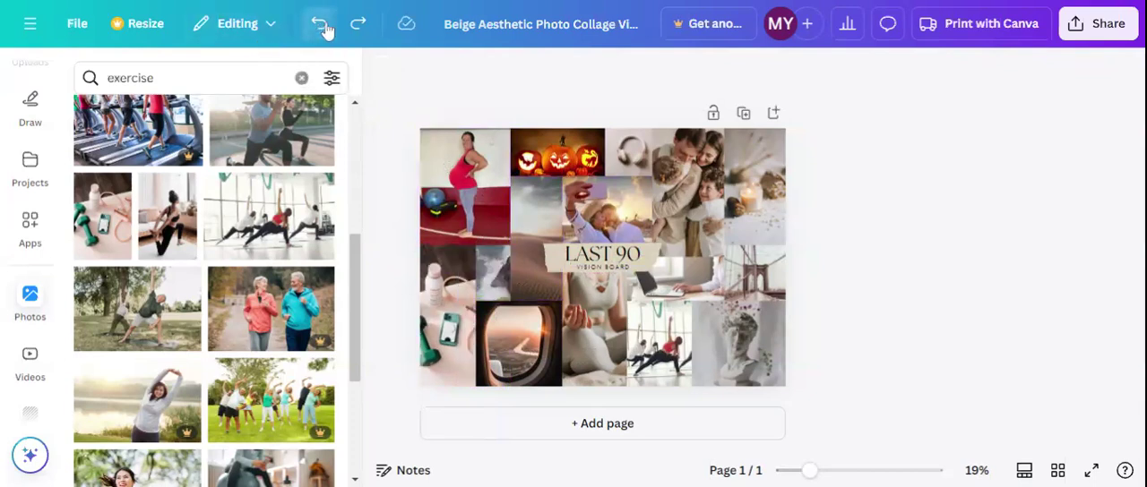
click(326, 30)
click(326, 30)
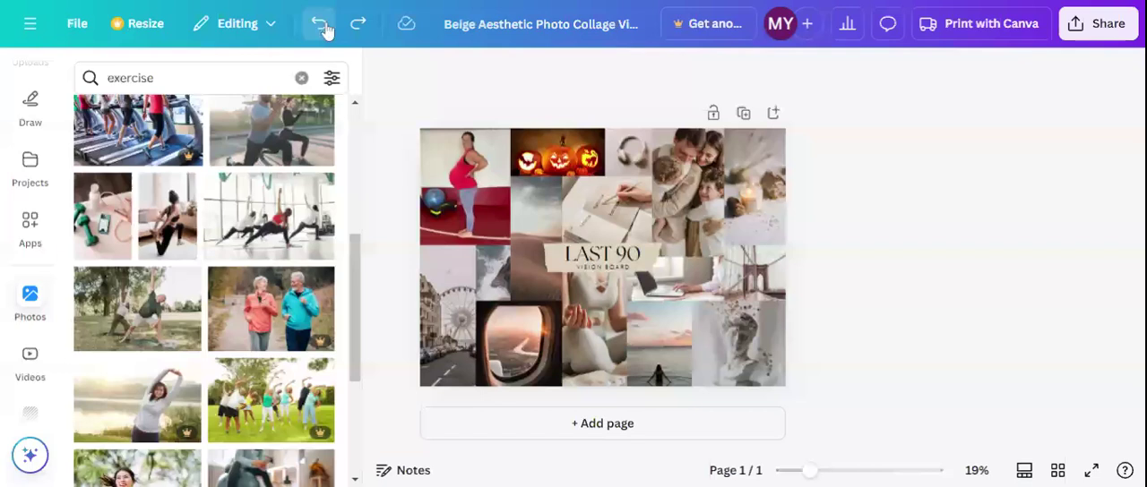
click(326, 31)
click(326, 31)
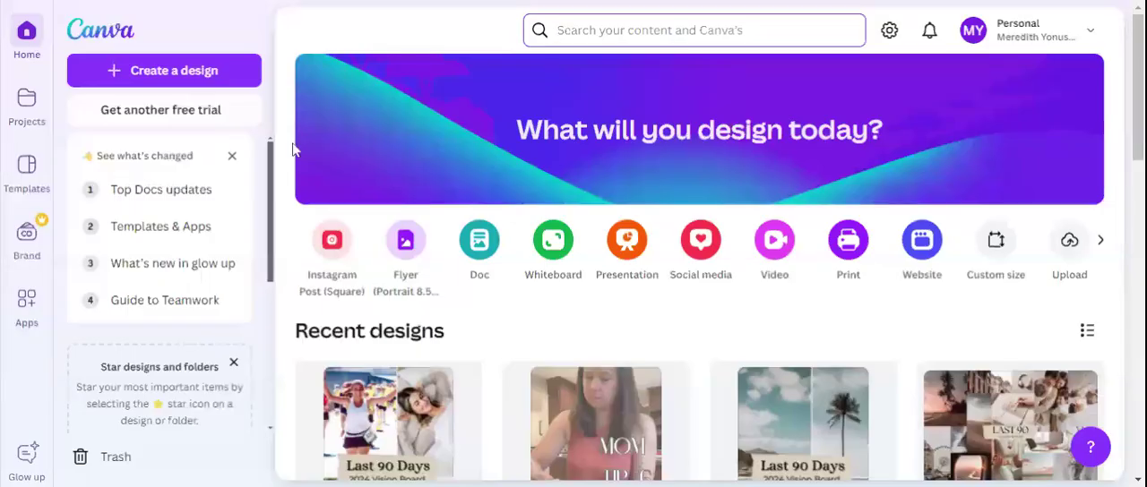
Open the blue-beige "Last 90 Days" phone wallpaper design from the recent designs in the editor and make a copy of it
scroll(473, 243, down, 2)
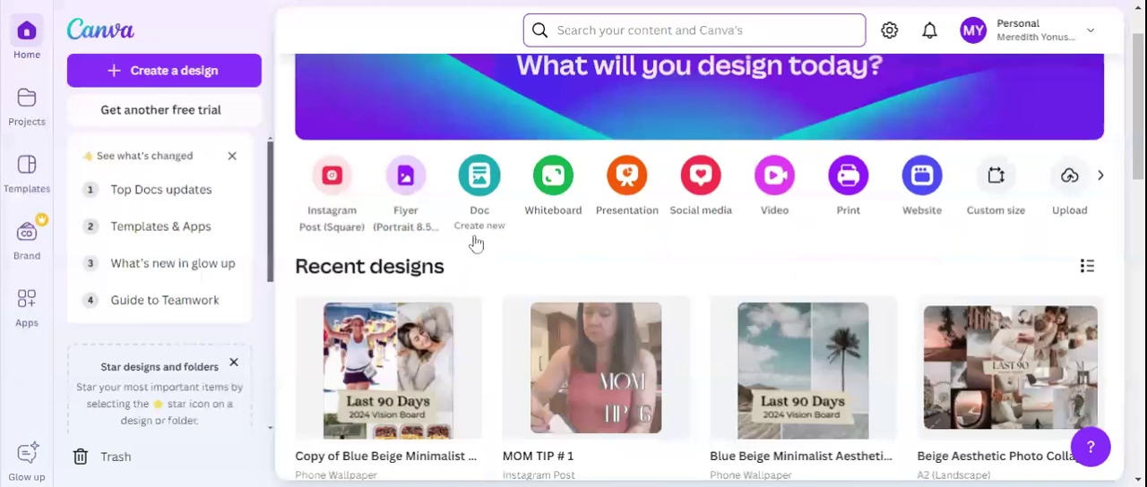
click(806, 207)
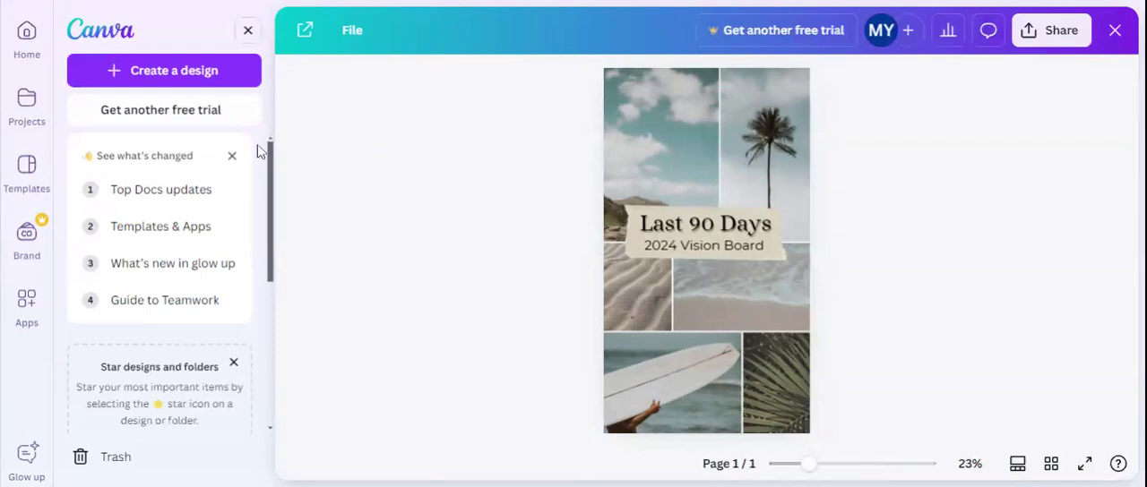
click(249, 39)
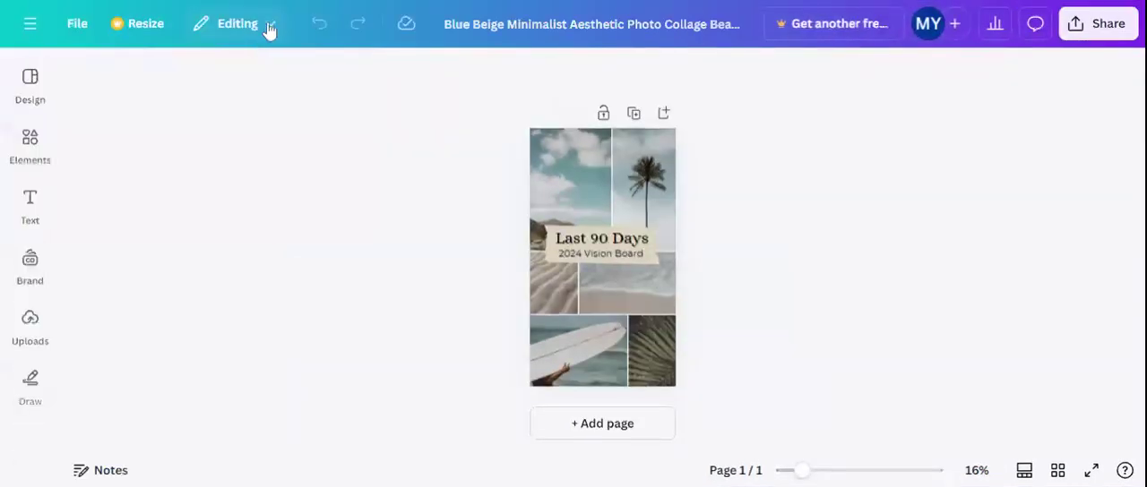
click(72, 26)
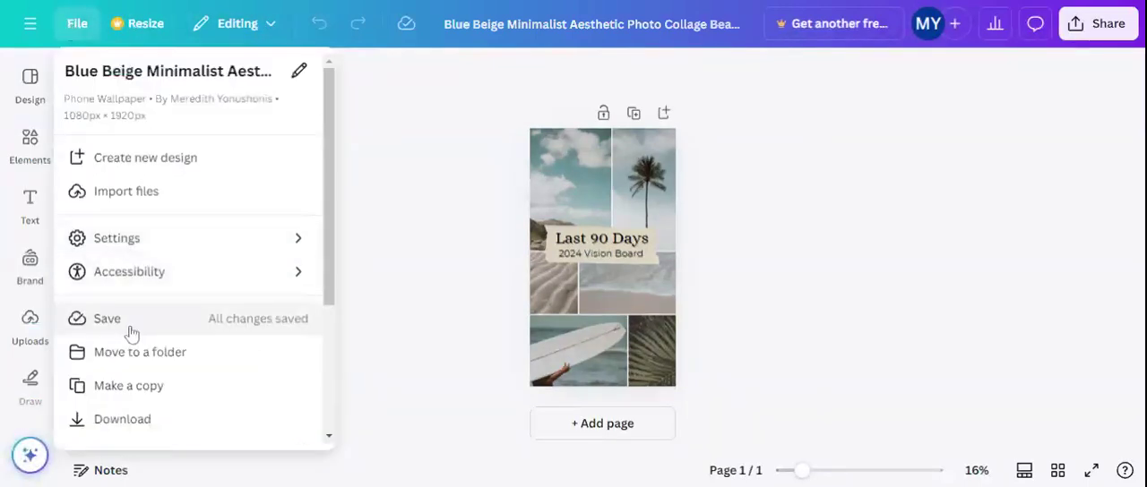
click(127, 395)
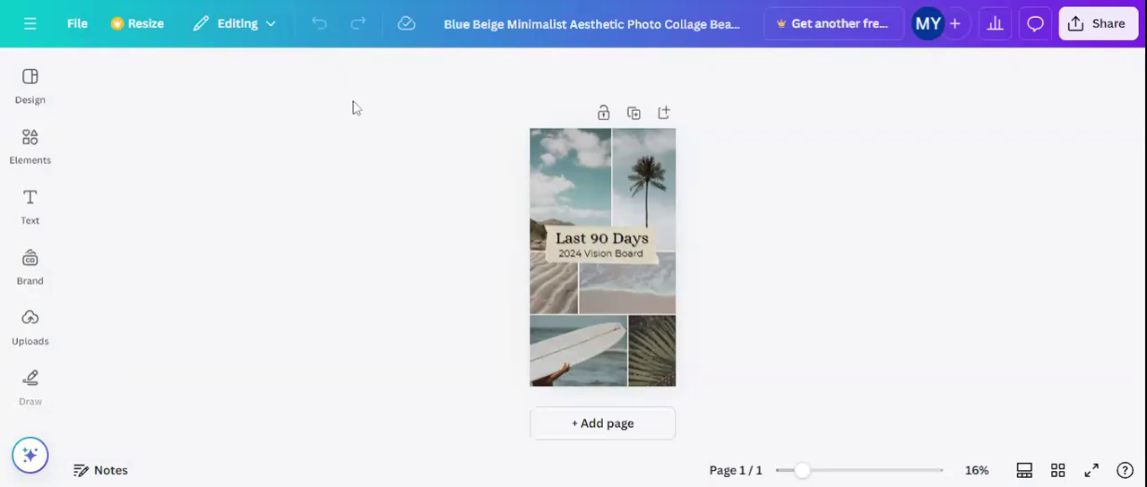
Try deleting the cloudy sky photo from the wallpaper's upper-left corner, and undo the deletion
click(590, 182)
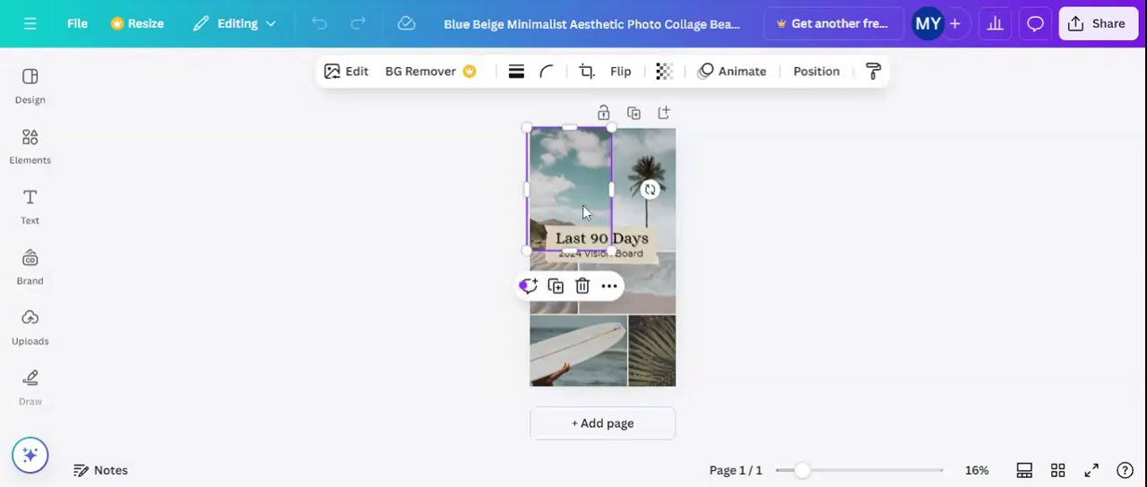
key(Delete)
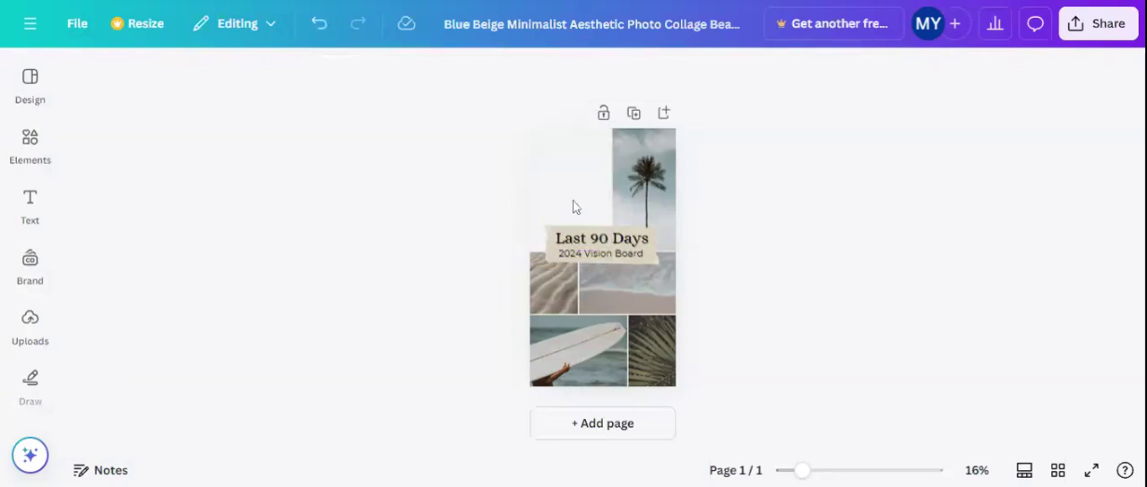
click(325, 36)
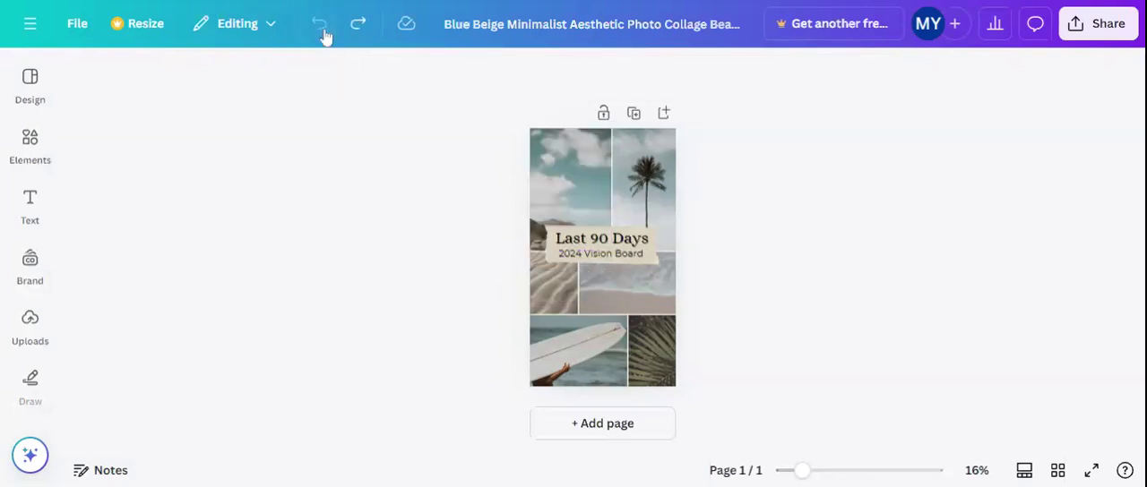
Replace the cloudy sky photo in the wallpaper's upper-left frame with the group yoga class photo from the recently used stock photos
click(598, 190)
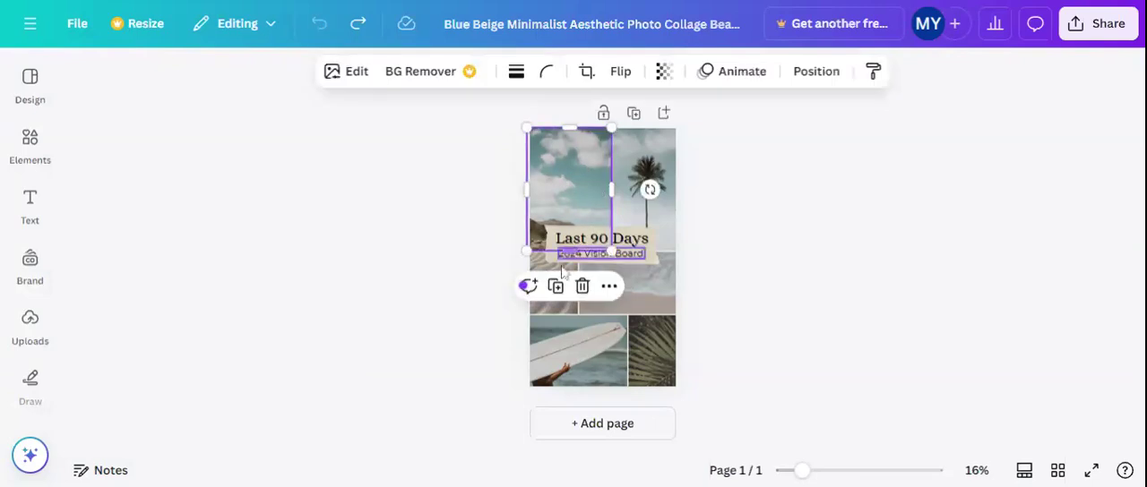
click(36, 259)
scroll(31, 259, down, 2)
click(32, 258)
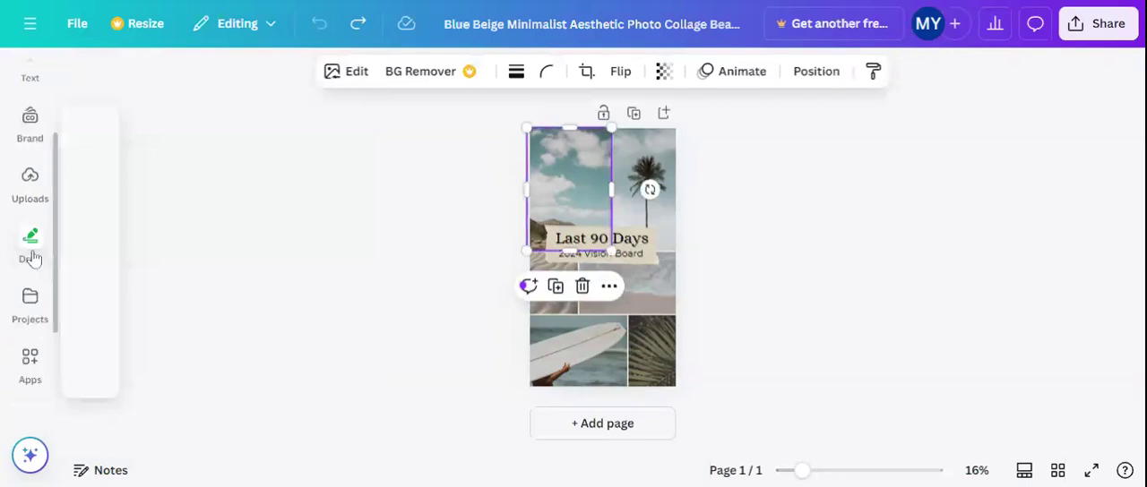
scroll(33, 259, down, 1)
click(31, 260)
scroll(31, 260, down, 1)
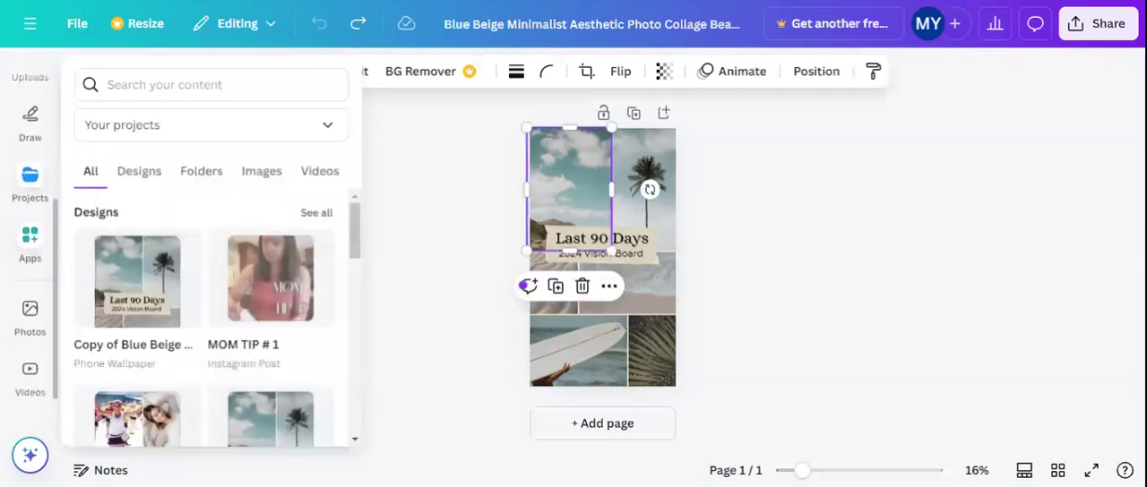
click(31, 258)
scroll(30, 265, down, 1)
click(32, 278)
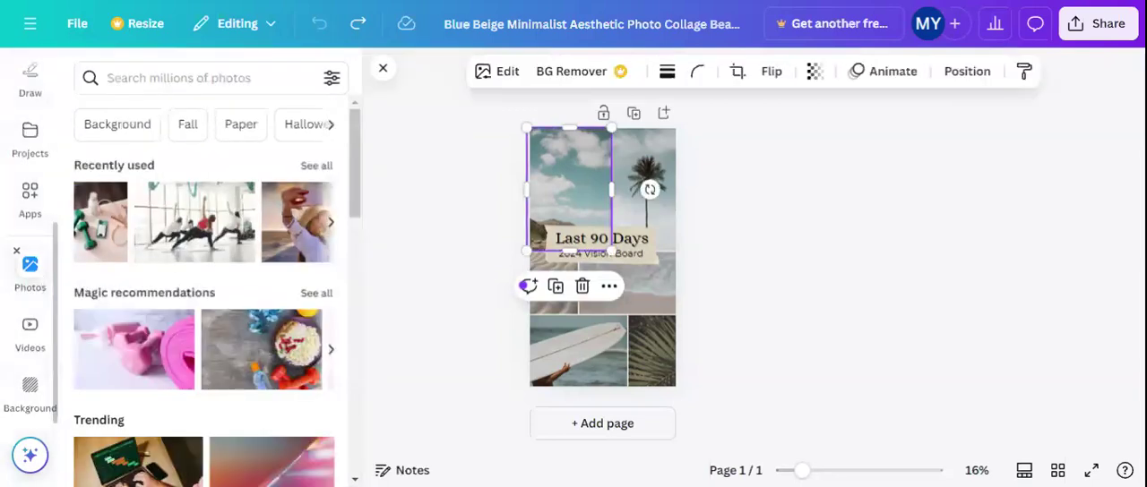
drag(218, 231, 569, 189)
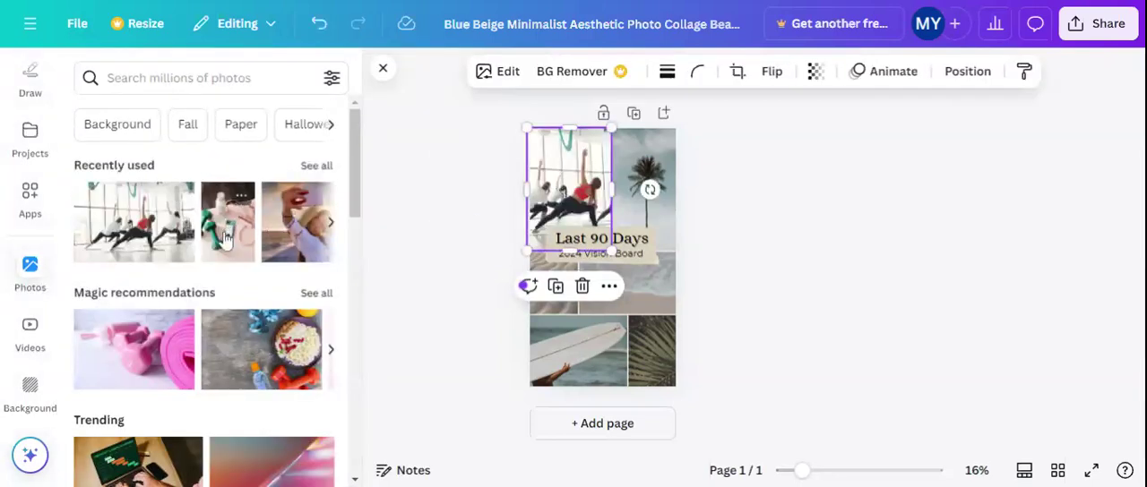
Replace the palm tree photo with the recently used green dumbbells photo and shift it right within its frame to show the whole dumbbell
drag(225, 240, 628, 198)
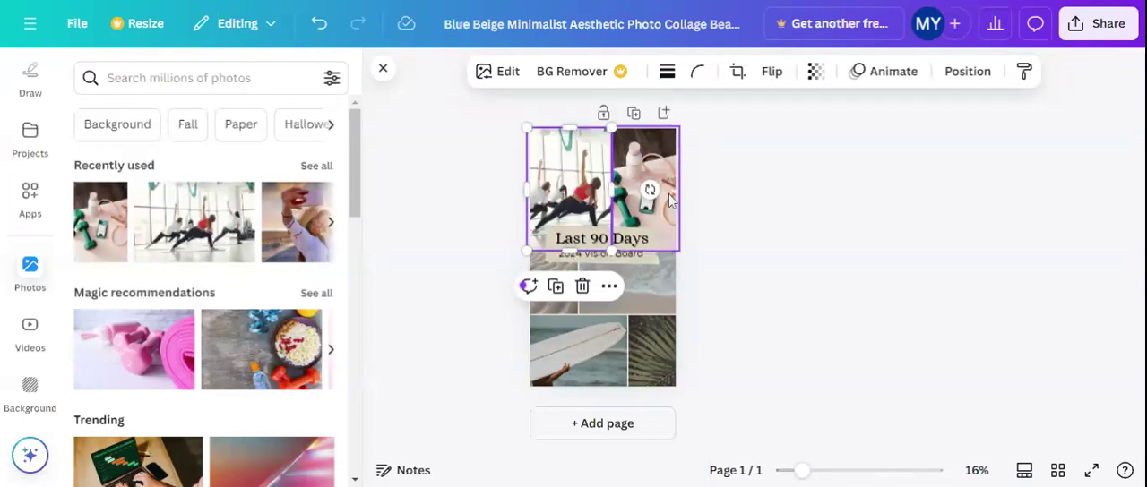
click(658, 157)
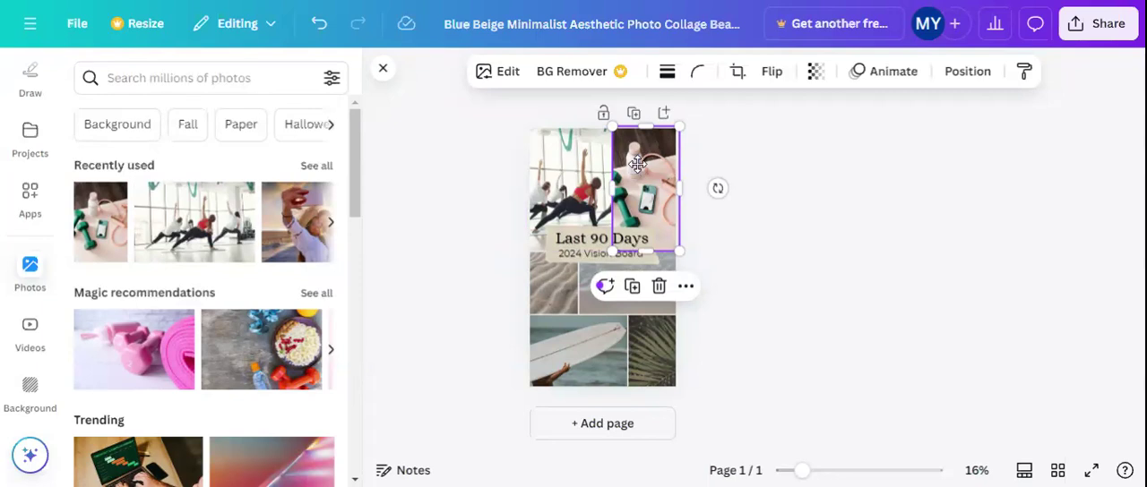
double_click(637, 164)
click(742, 223)
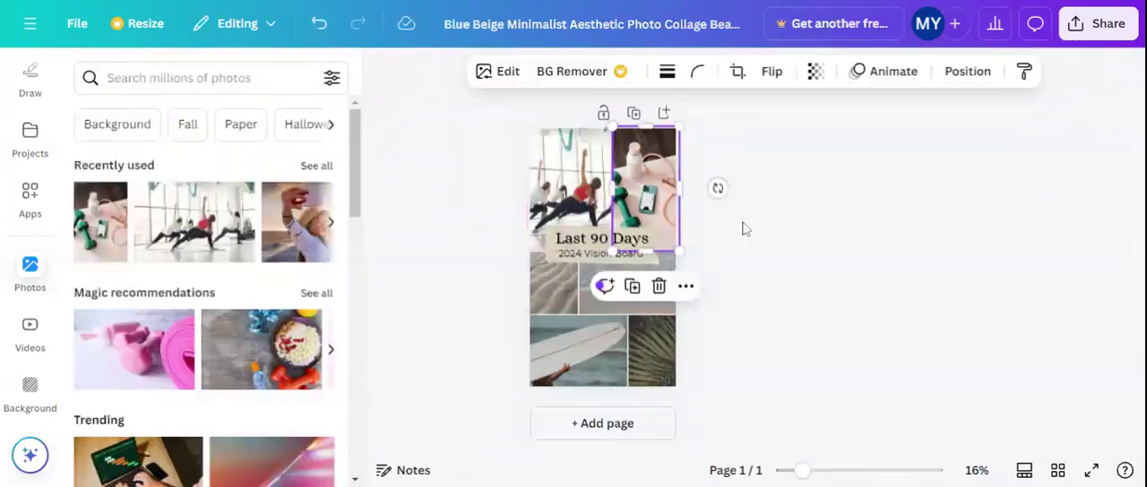
double_click(646, 198)
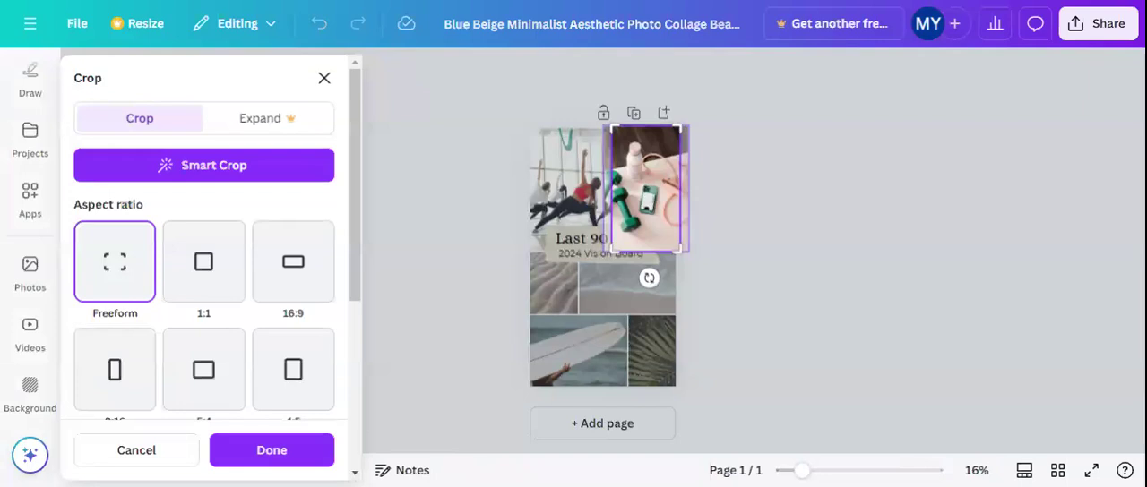
drag(622, 179, 663, 184)
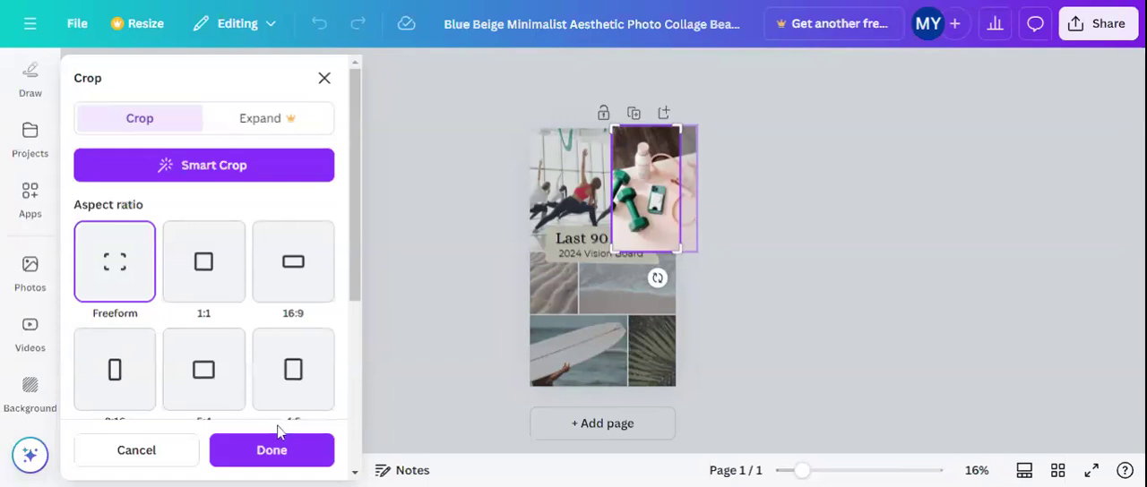
click(273, 453)
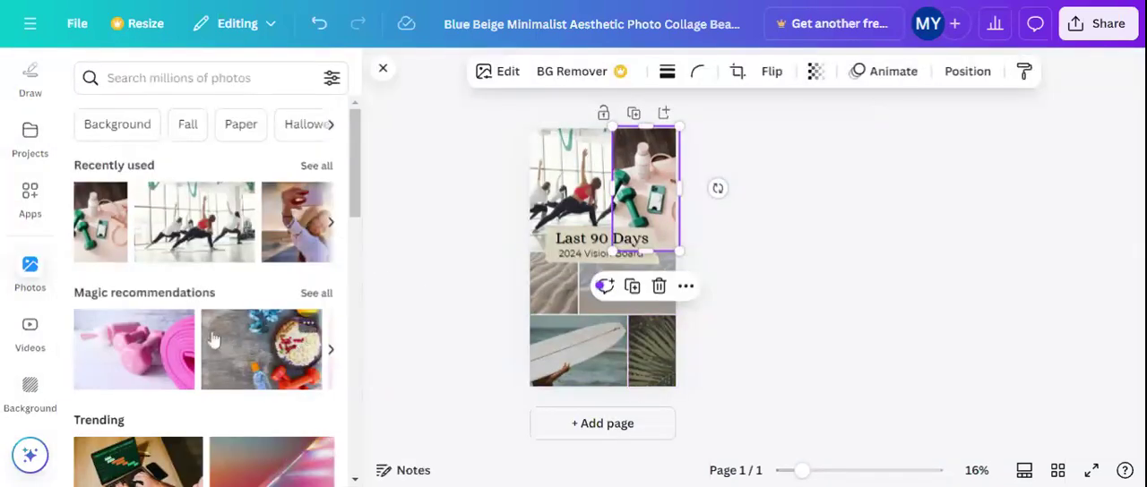
Replace the rippled sand photo below the title with the vegetable bowl photo from the magic recommendations
scroll(213, 339, down, 1)
scroll(238, 258, right, 5)
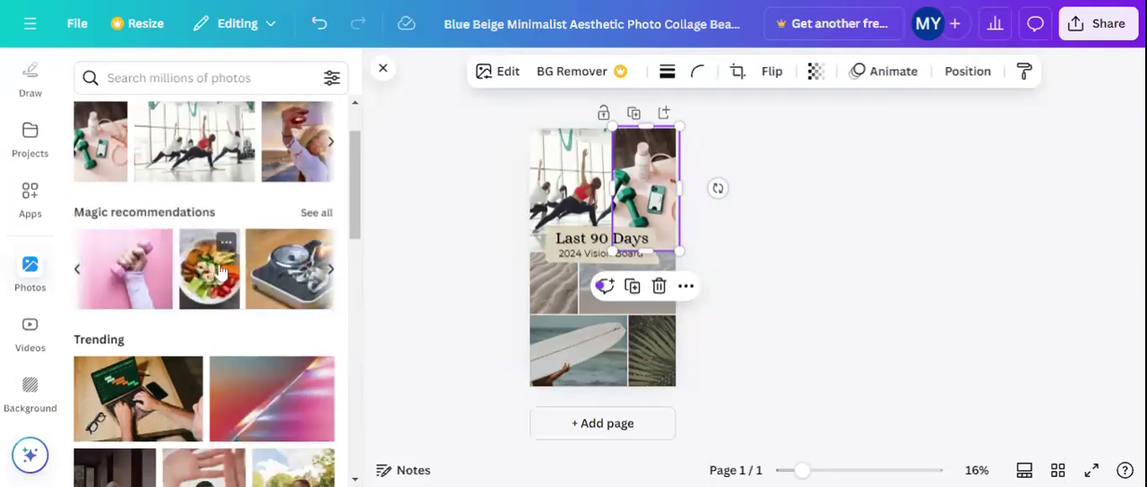
drag(212, 274, 484, 292)
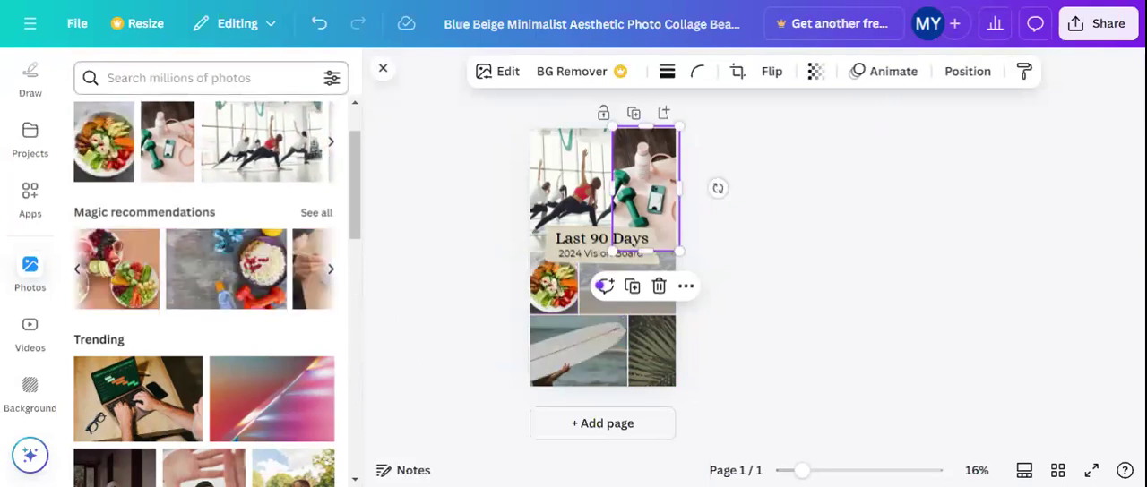
Search the stock photos for "shop small" and replace the surfboard photo with the child holding red bags outside a shop window
click(179, 78)
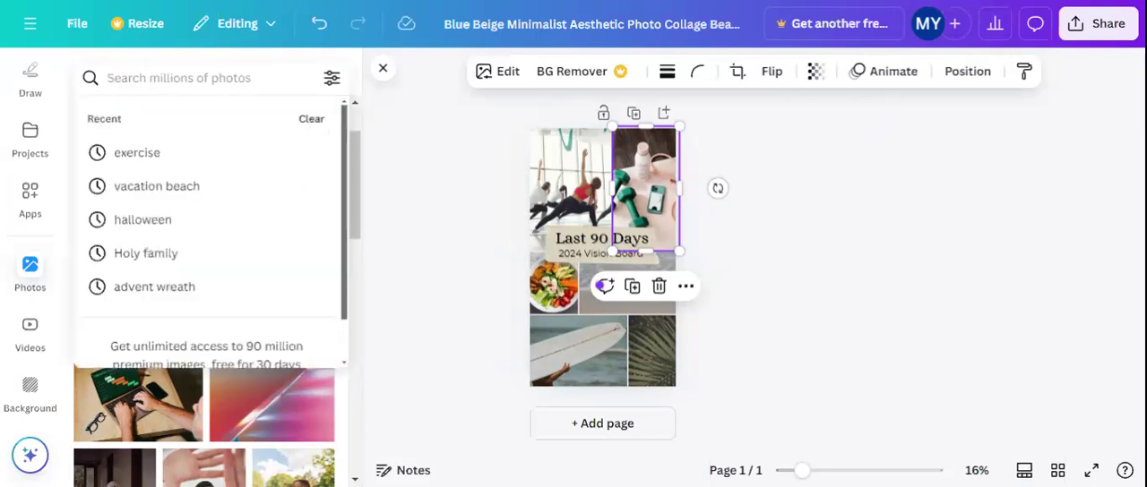
text(shop)
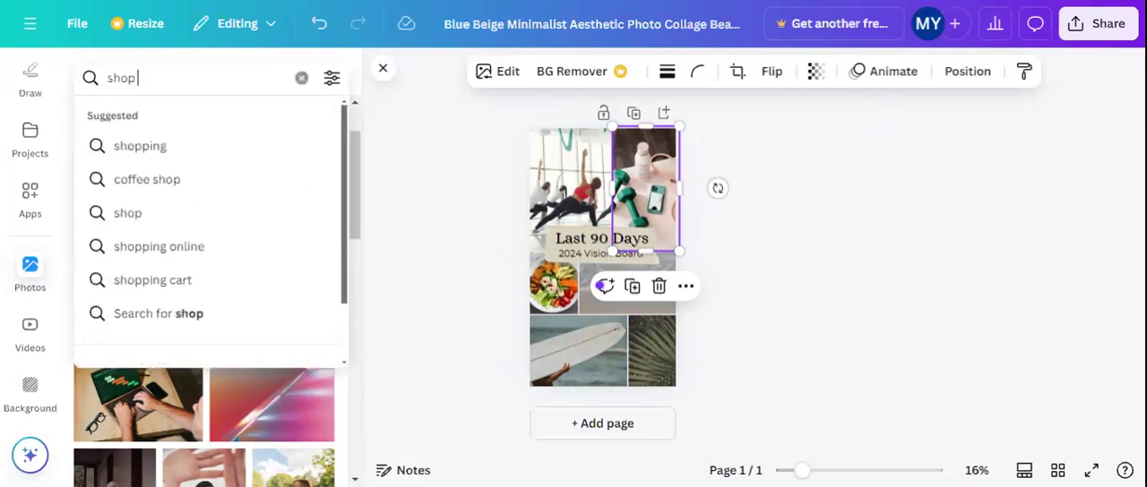
text( small)
key(Return)
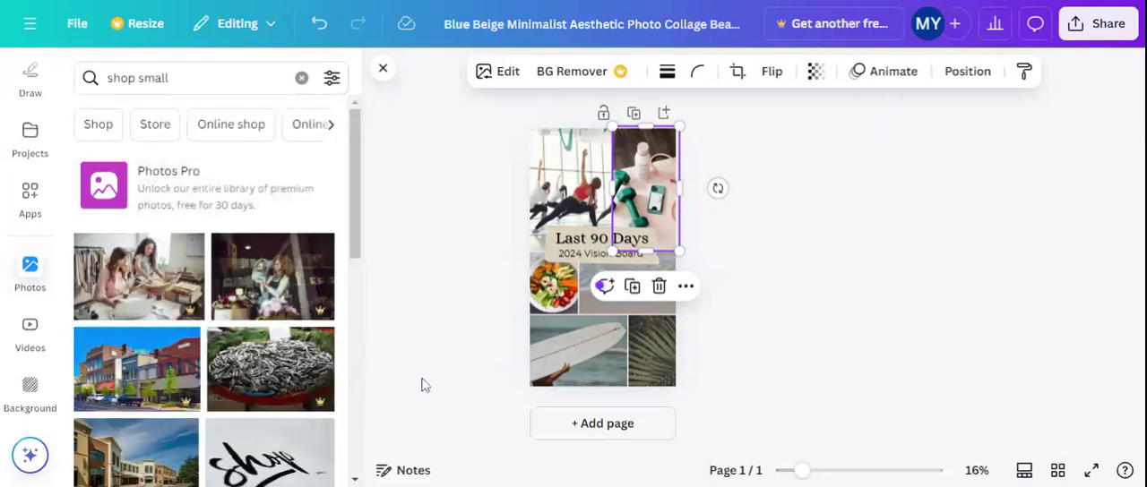
scroll(238, 329, down, 5)
scroll(239, 329, down, 3)
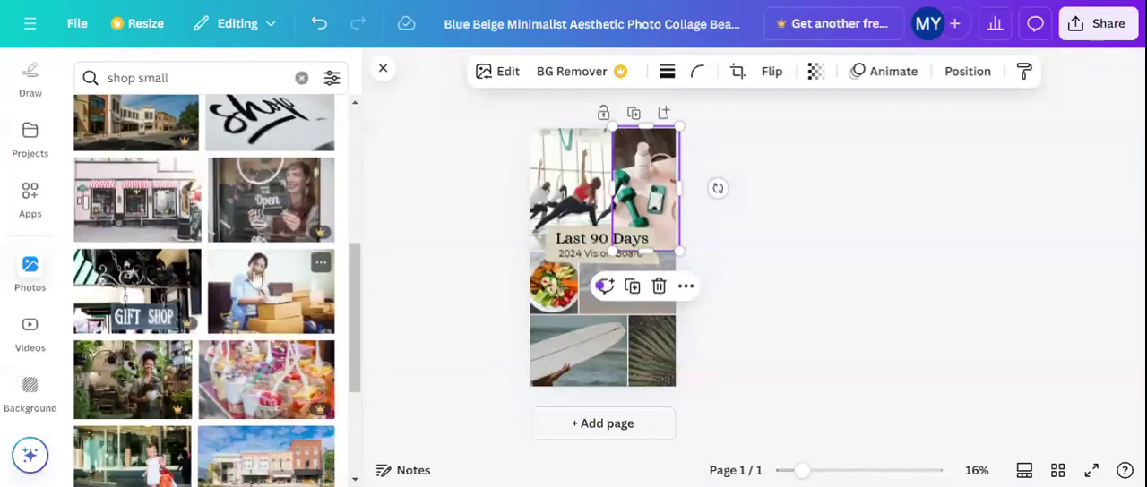
scroll(151, 367, down, 3)
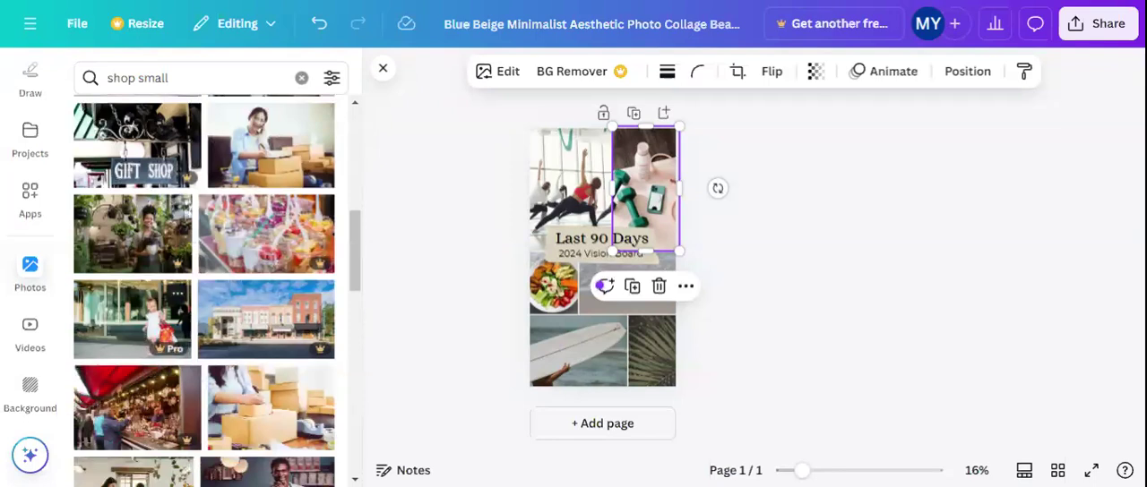
drag(159, 311, 564, 354)
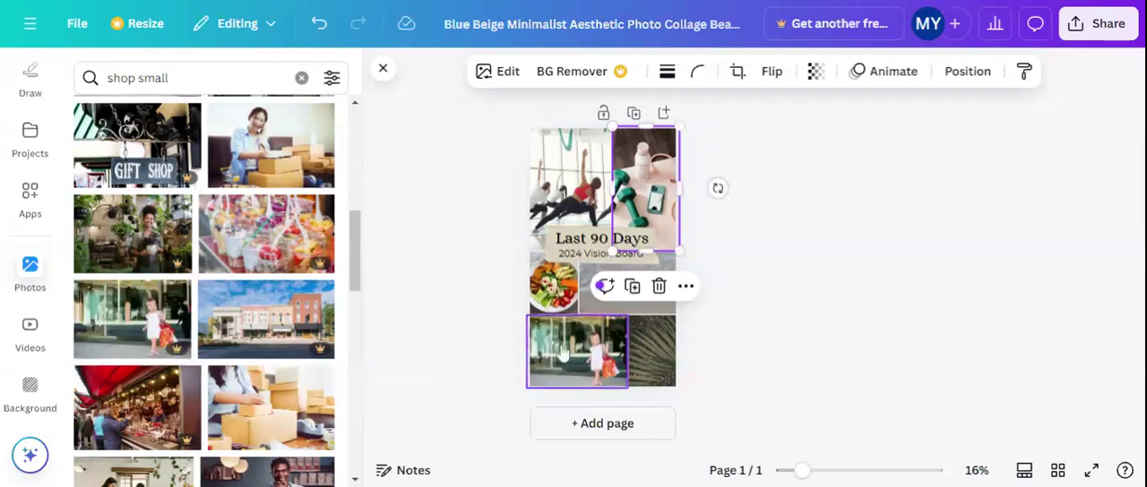
click(764, 397)
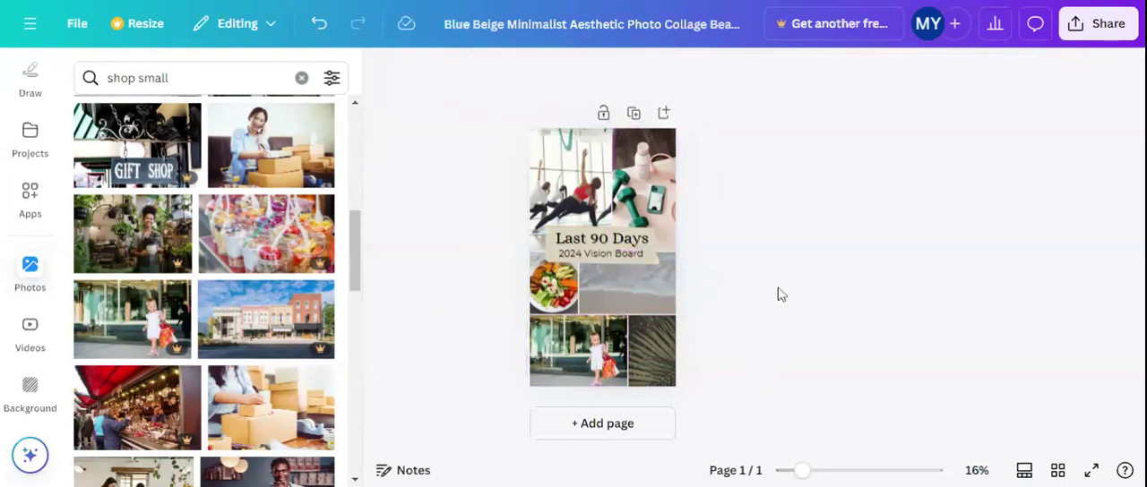
Try to download the wallpaper as a PNG at size 1, and return to the design
click(1088, 30)
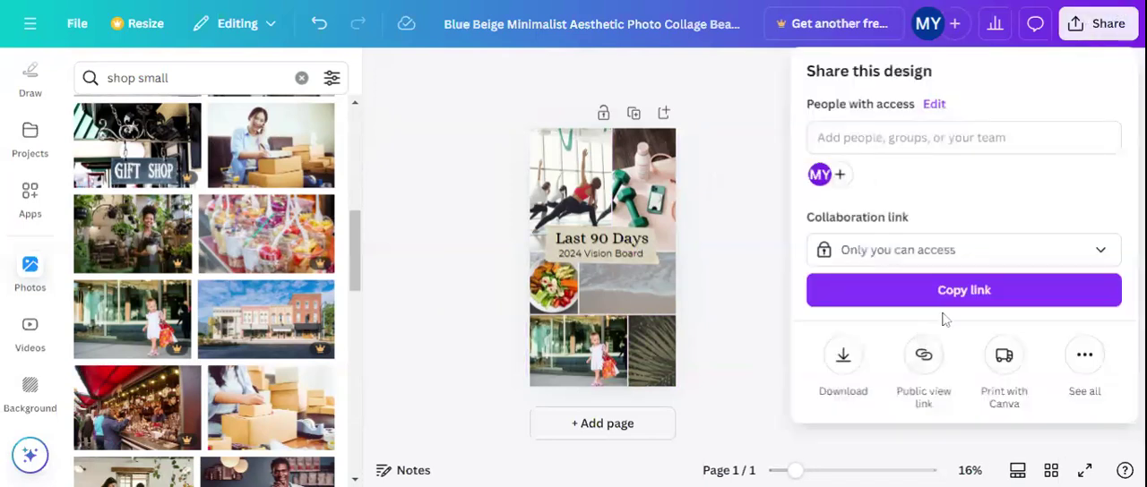
click(842, 356)
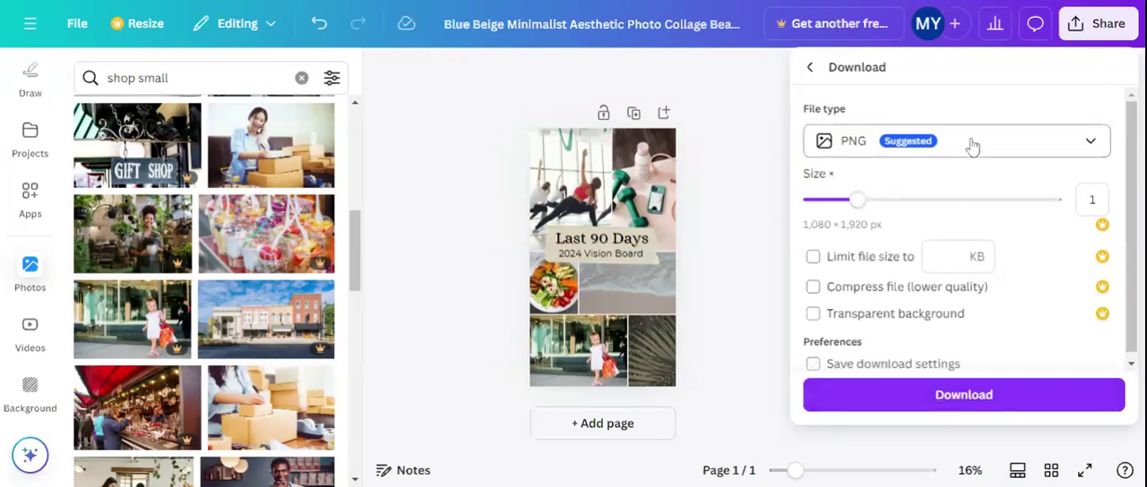
click(960, 405)
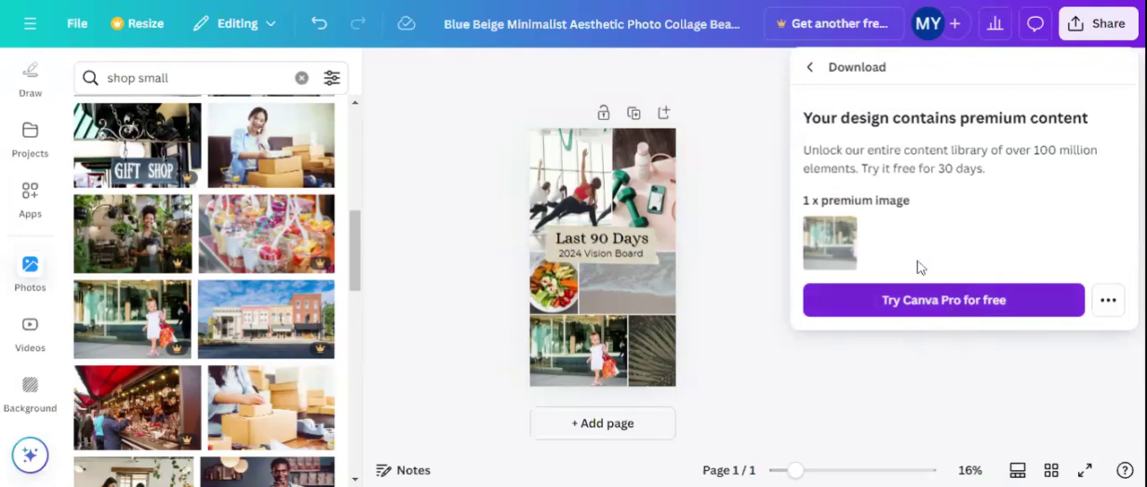
click(811, 70)
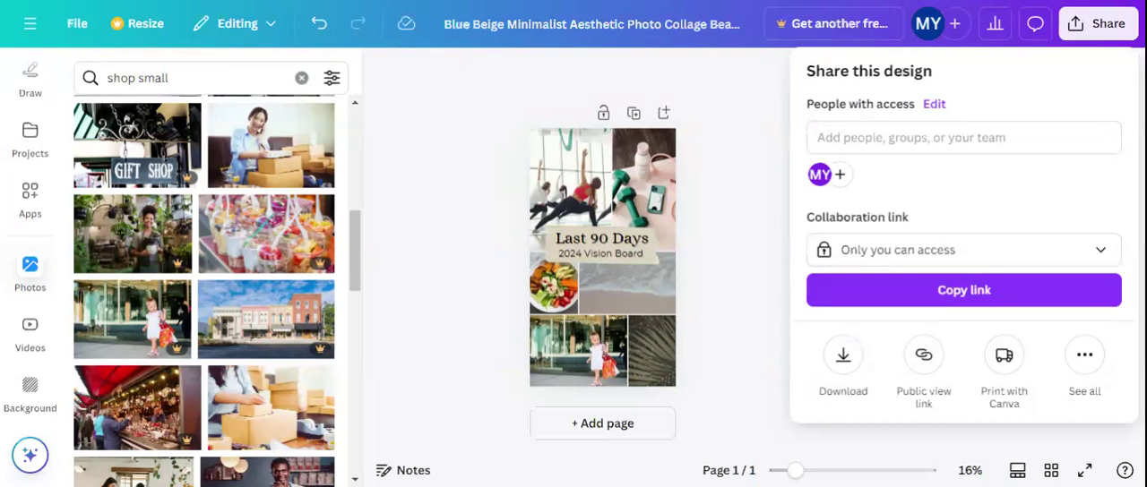
click(726, 250)
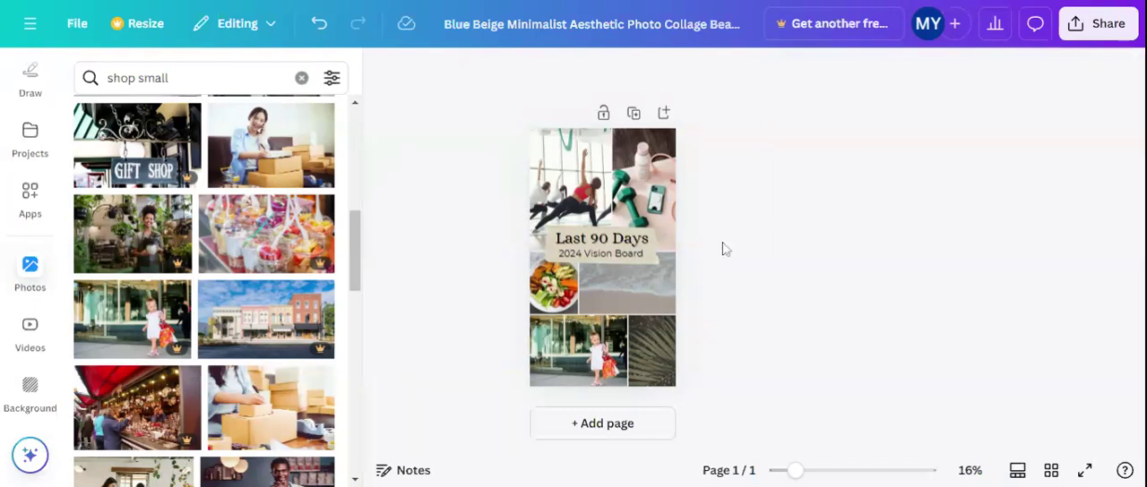